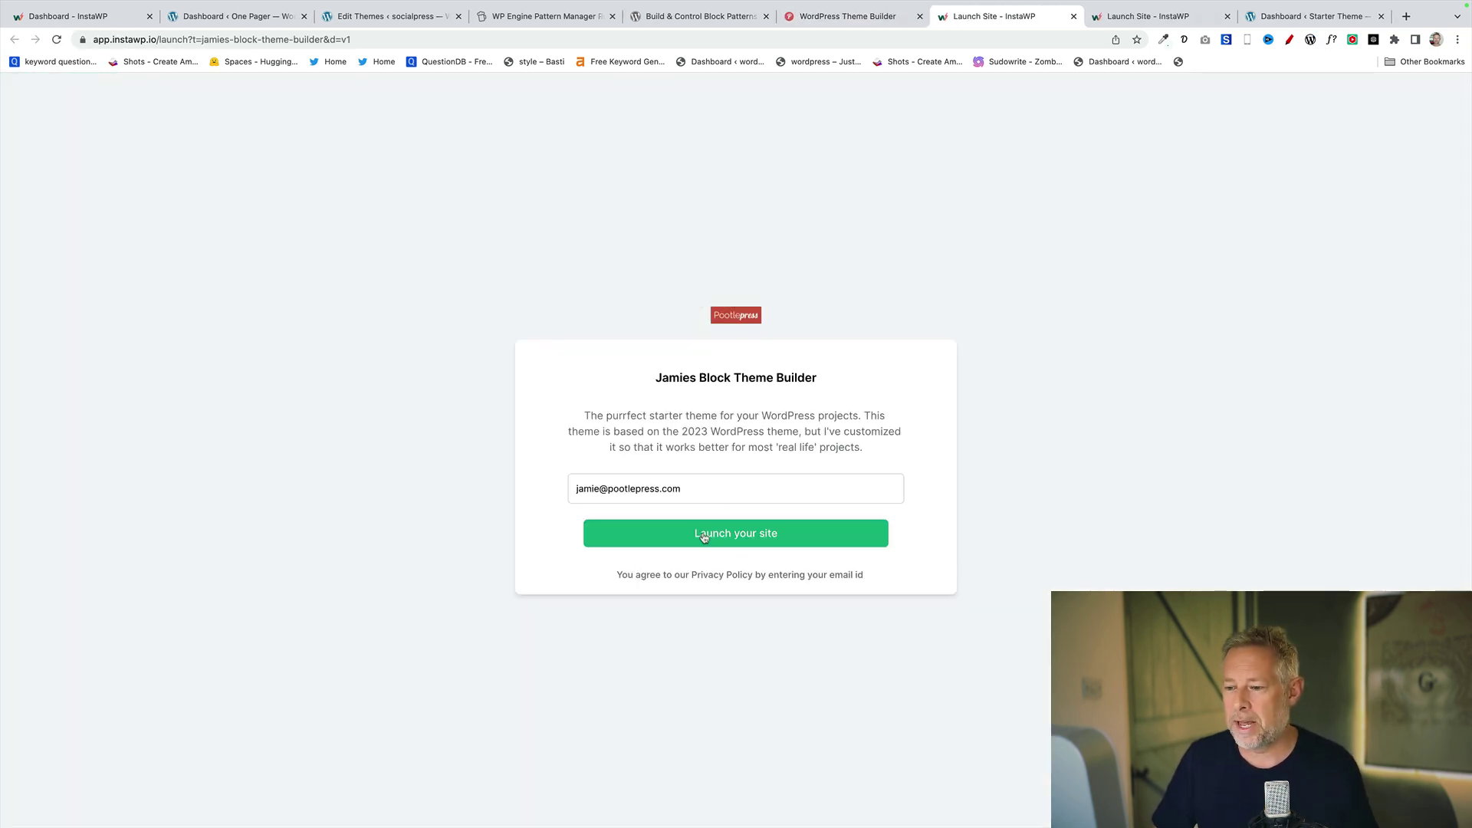
Launch a new InstaWP WordPress site from the Jamies Block Theme Builder template.
{"action": "left_click", "coordinate": [711, 539]}
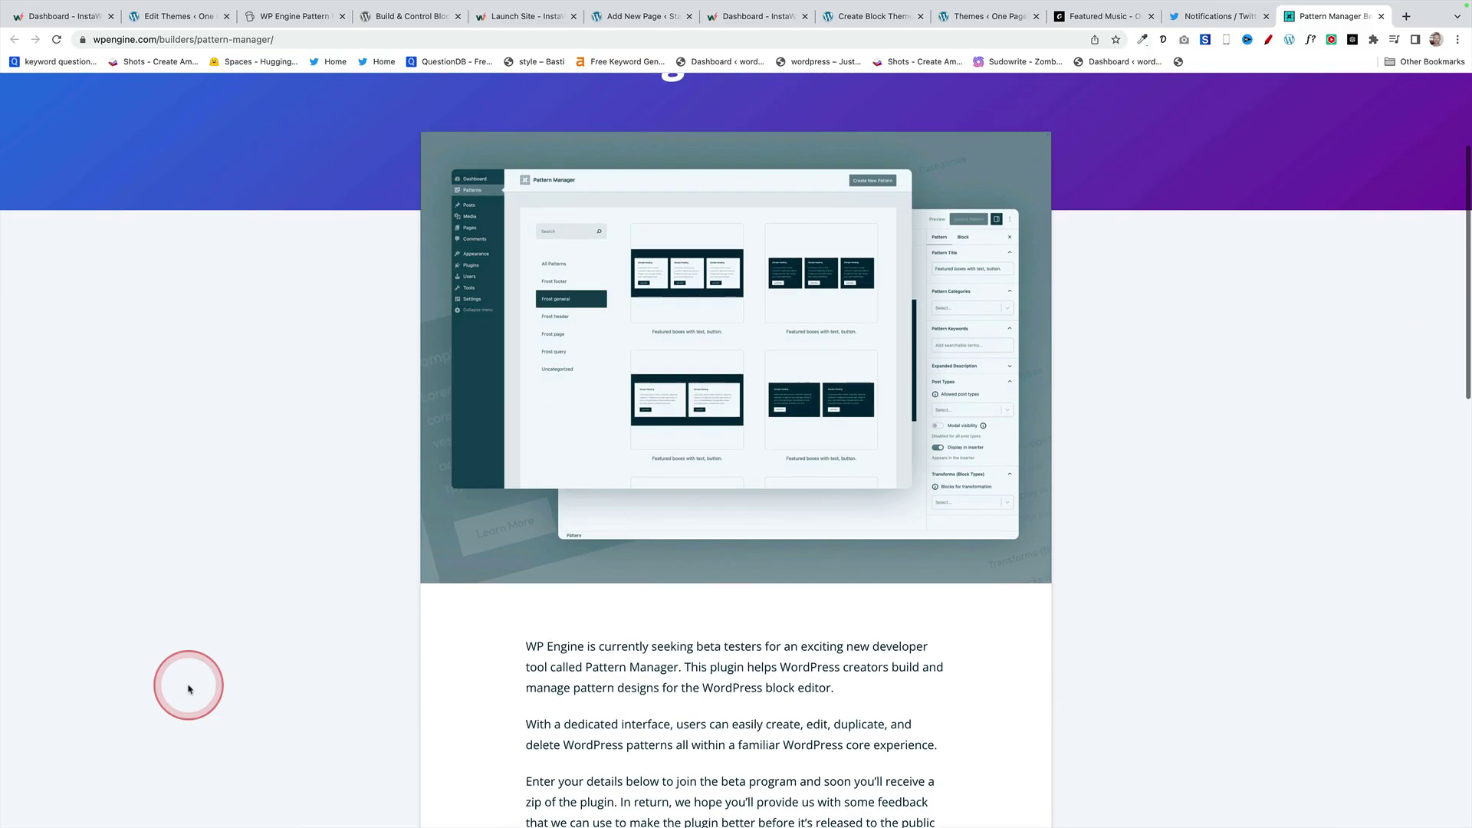
Scroll down to the Pattern Manager beta signup form and back up.
{"action": "scroll", "coordinate": [187, 689], "scroll_direction": "down", "scroll_amount": 8}
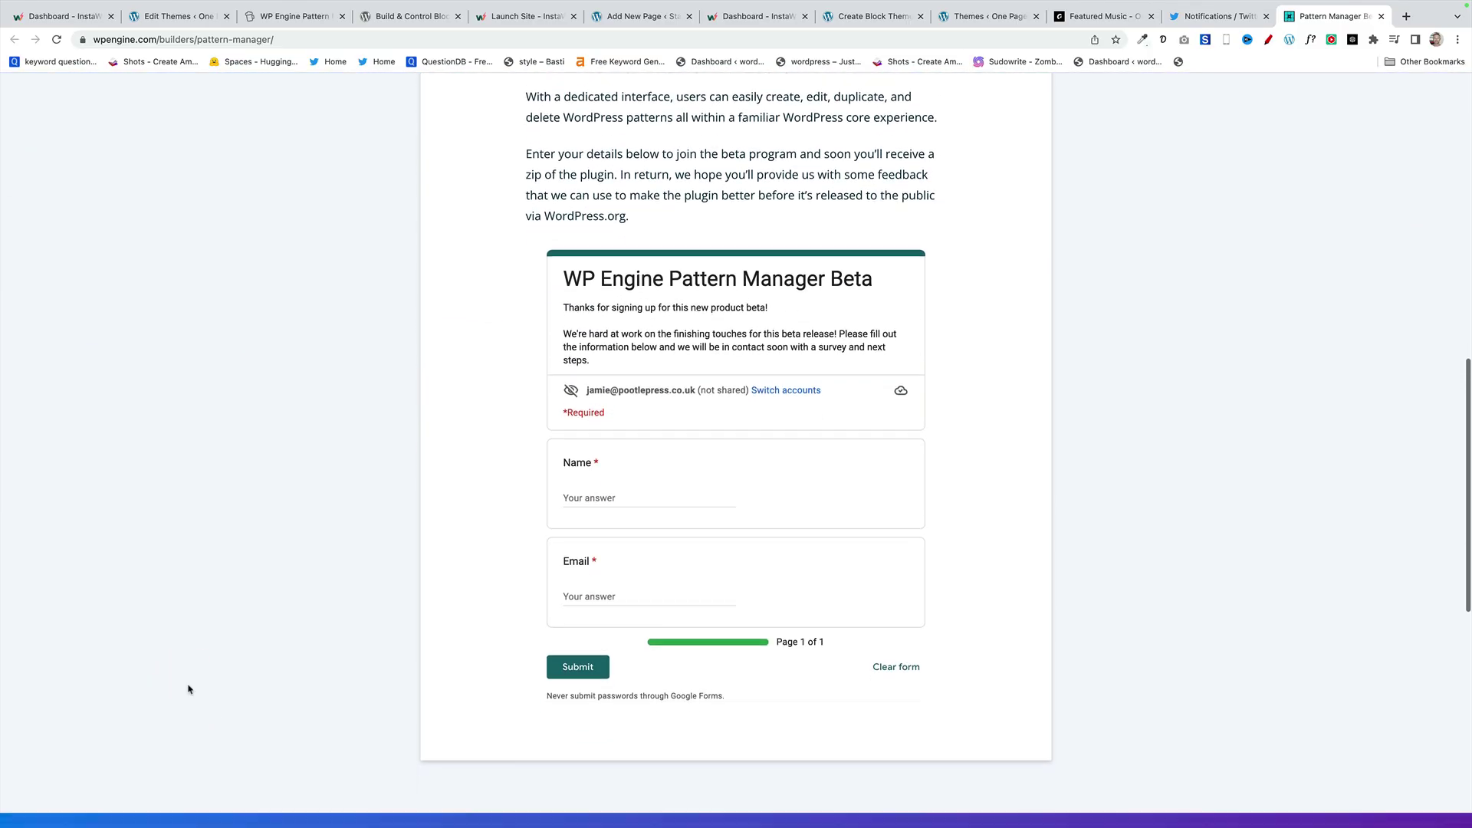
{"action": "scroll", "coordinate": [188, 688], "scroll_direction": "down", "scroll_amount": 2}
{"action": "scroll", "coordinate": [188, 689], "scroll_direction": "up", "scroll_amount": 5}
{"action": "scroll", "coordinate": [188, 688], "scroll_direction": "up", "scroll_amount": 10}
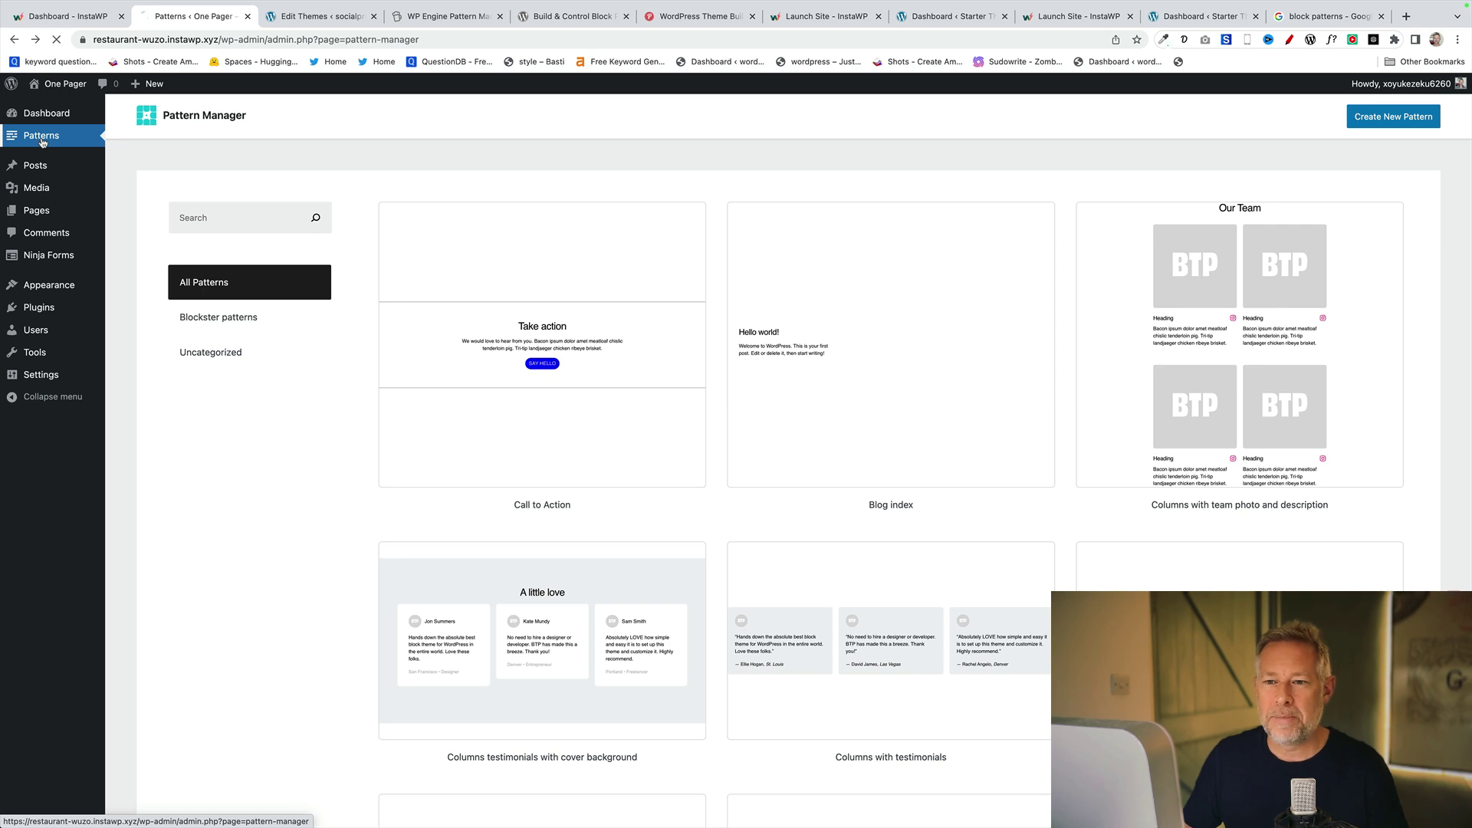
Filter the Pattern Manager list to show only the Blockster patterns.
{"action": "mouse_move", "coordinate": [586, 427]}
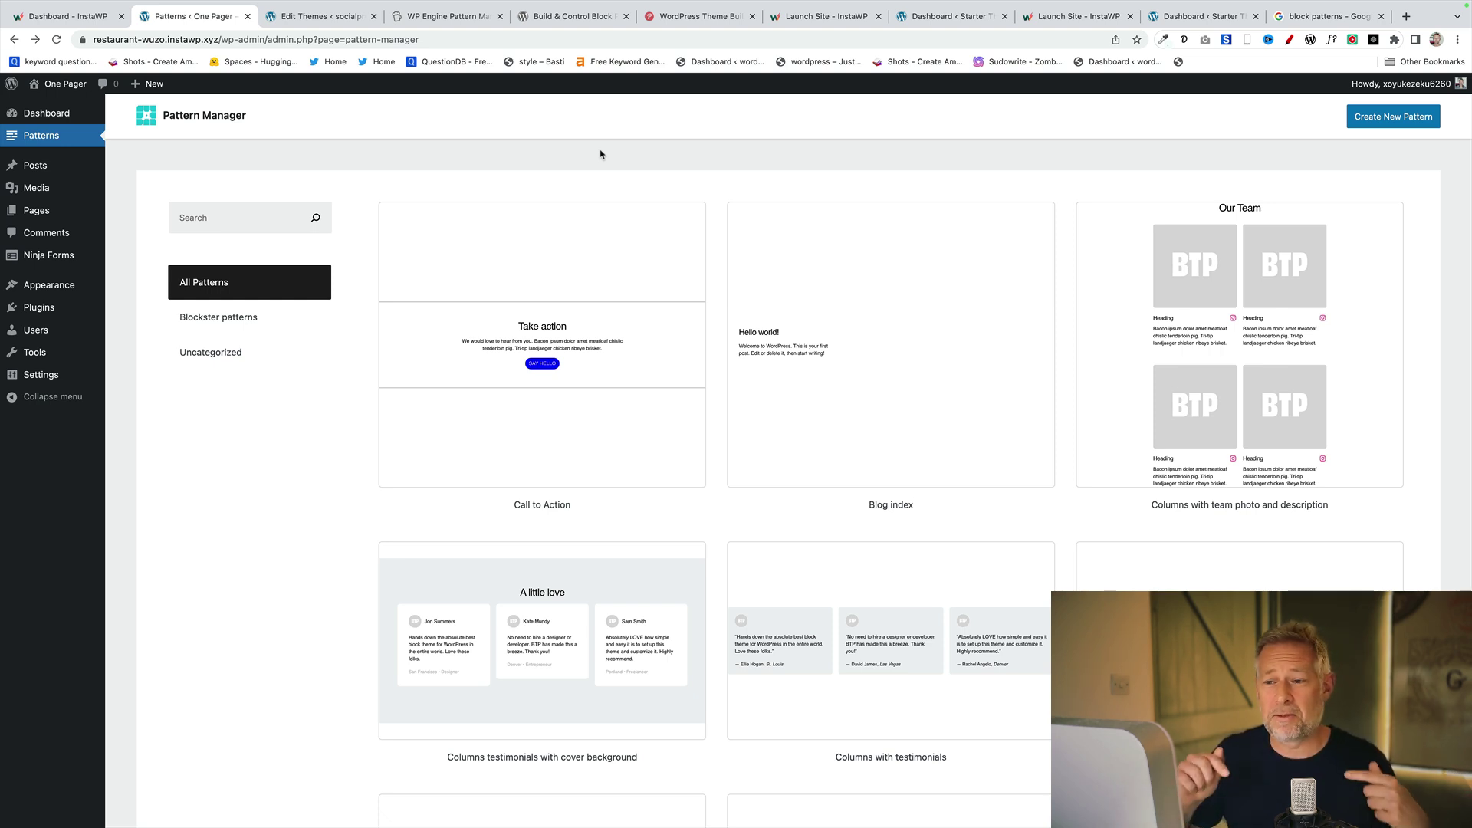
{"action": "mouse_move", "coordinate": [568, 308]}
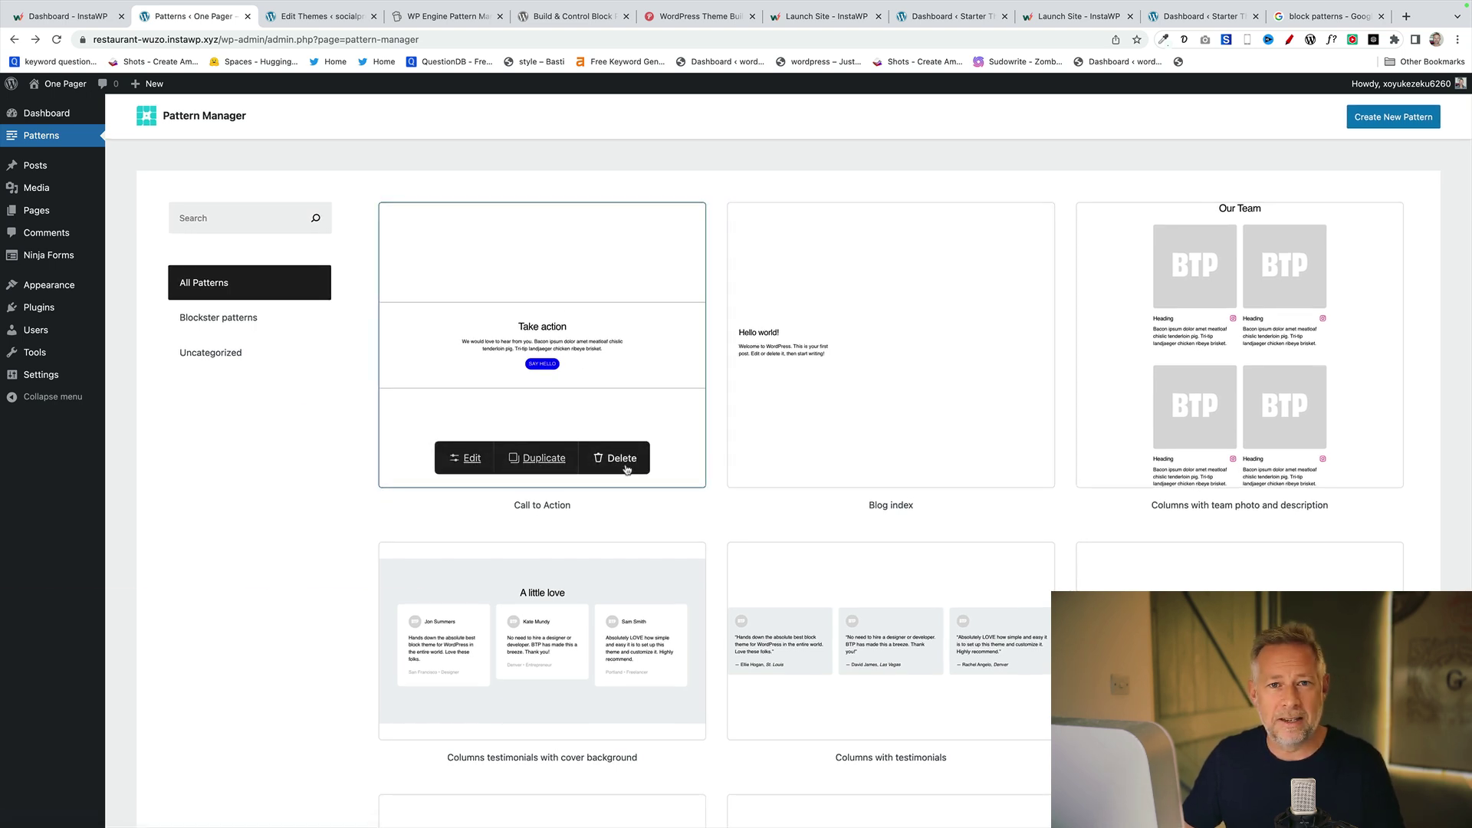
{"action": "left_click", "coordinate": [308, 364]}
{"action": "left_click", "coordinate": [195, 219]}
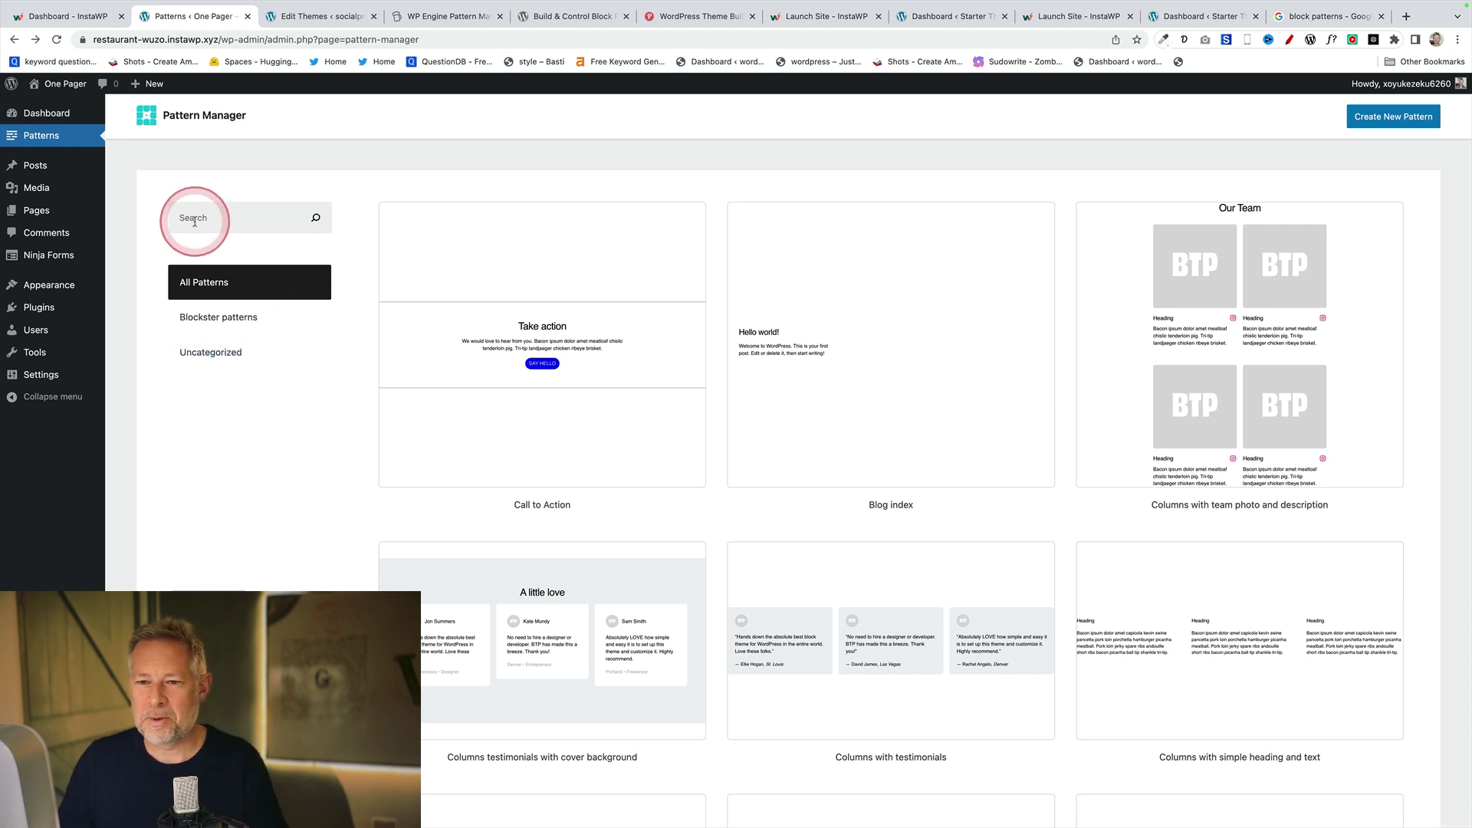
{"action": "left_click", "coordinate": [204, 314]}
{"action": "left_click", "coordinate": [215, 287]}
{"action": "left_click", "coordinate": [215, 315]}
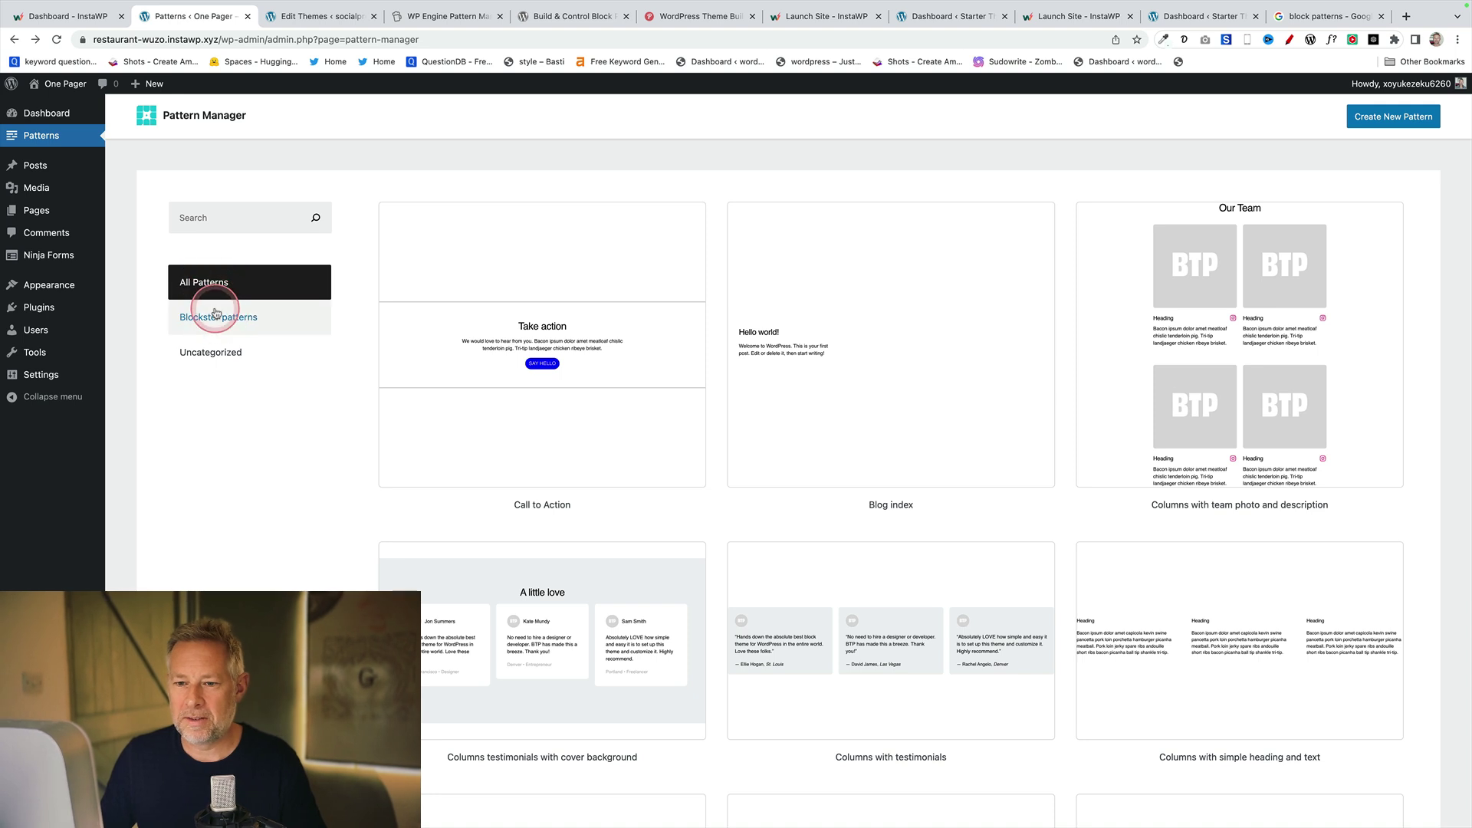
Delete the Columns testimonials with cover background pattern and confirm.
{"action": "mouse_move", "coordinate": [480, 384]}
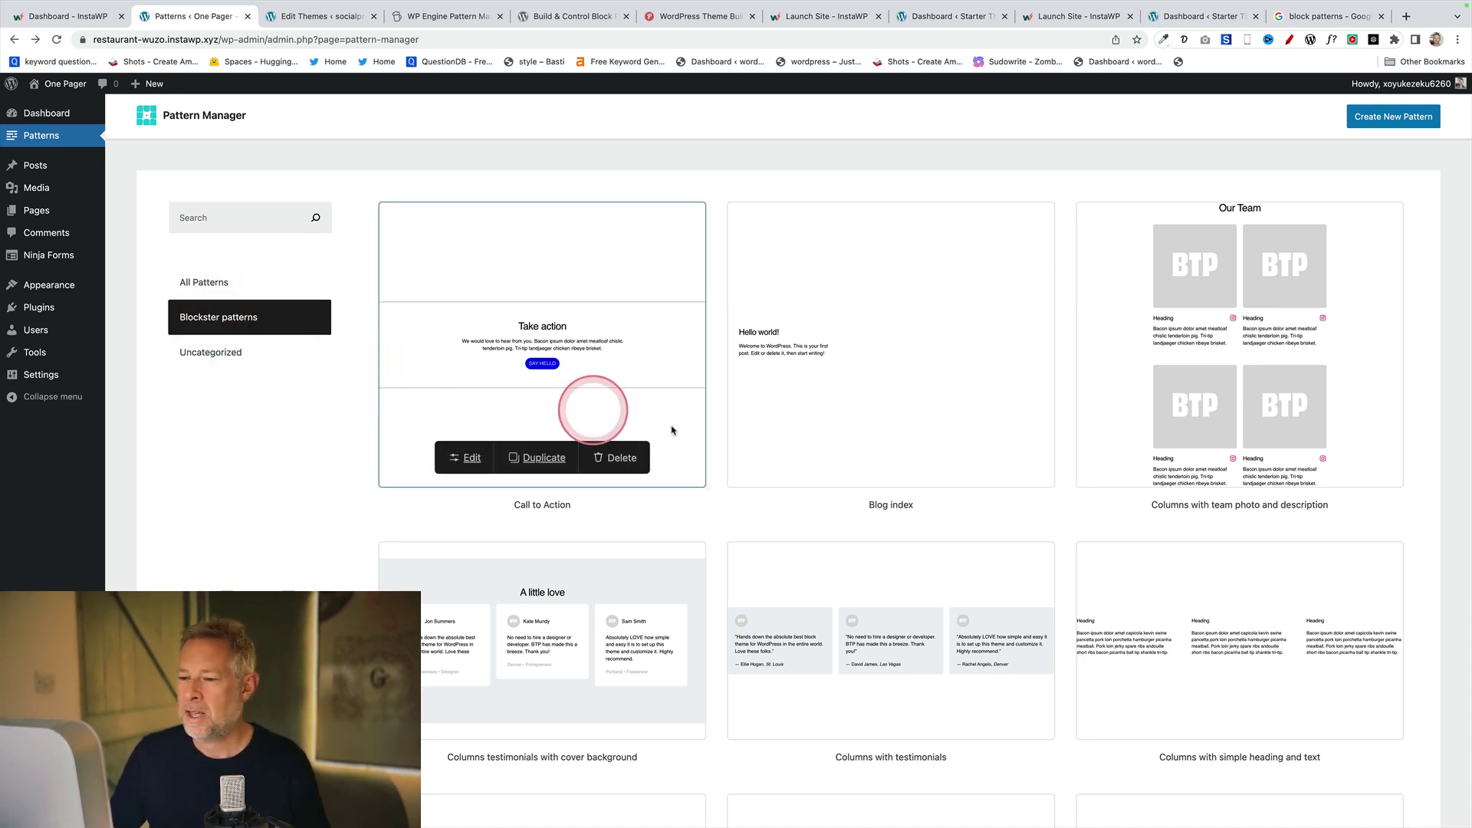
{"action": "mouse_move", "coordinate": [951, 459]}
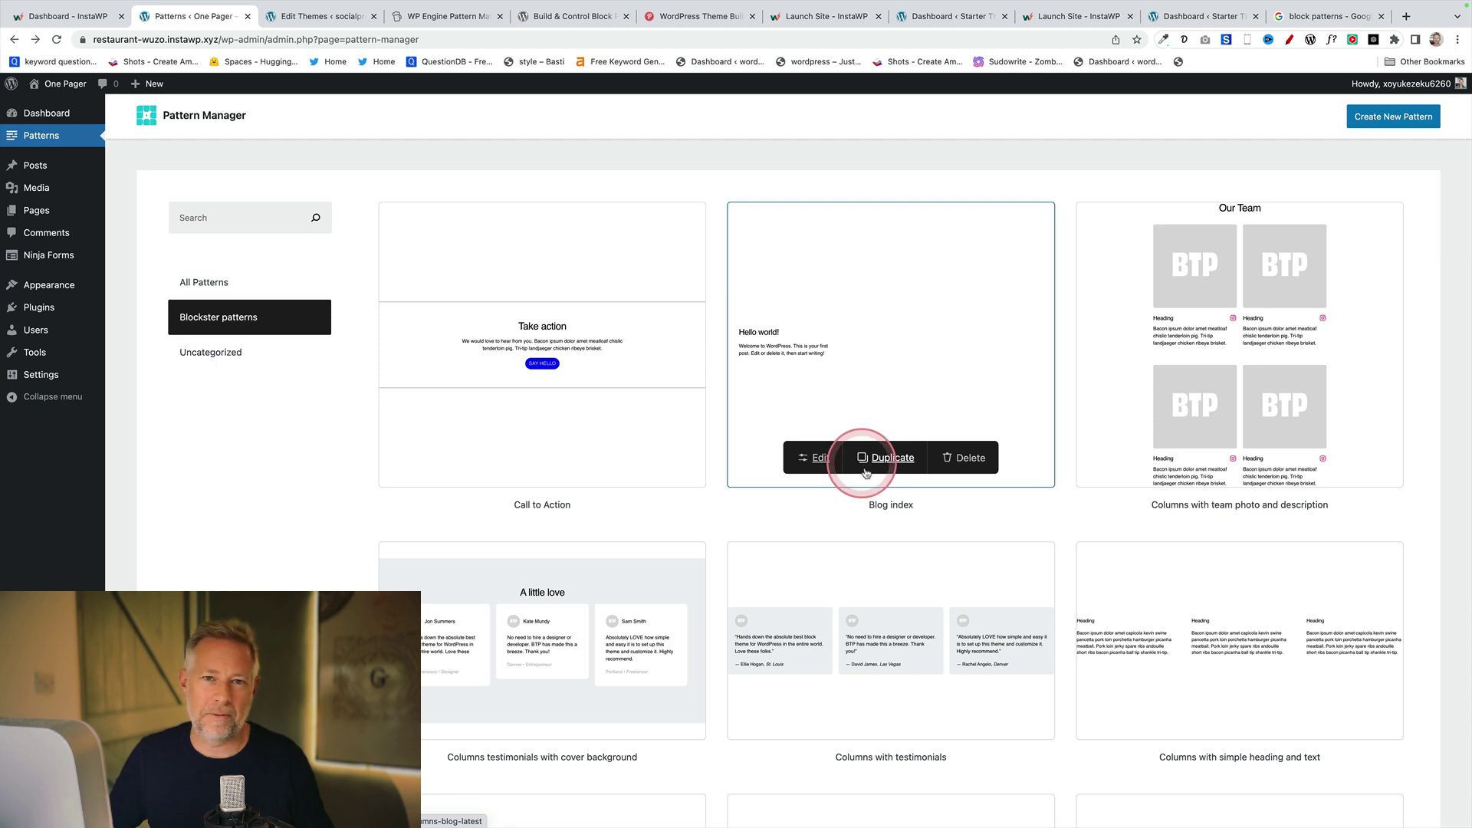
{"action": "scroll", "coordinate": [880, 499], "scroll_direction": "down", "scroll_amount": 3}
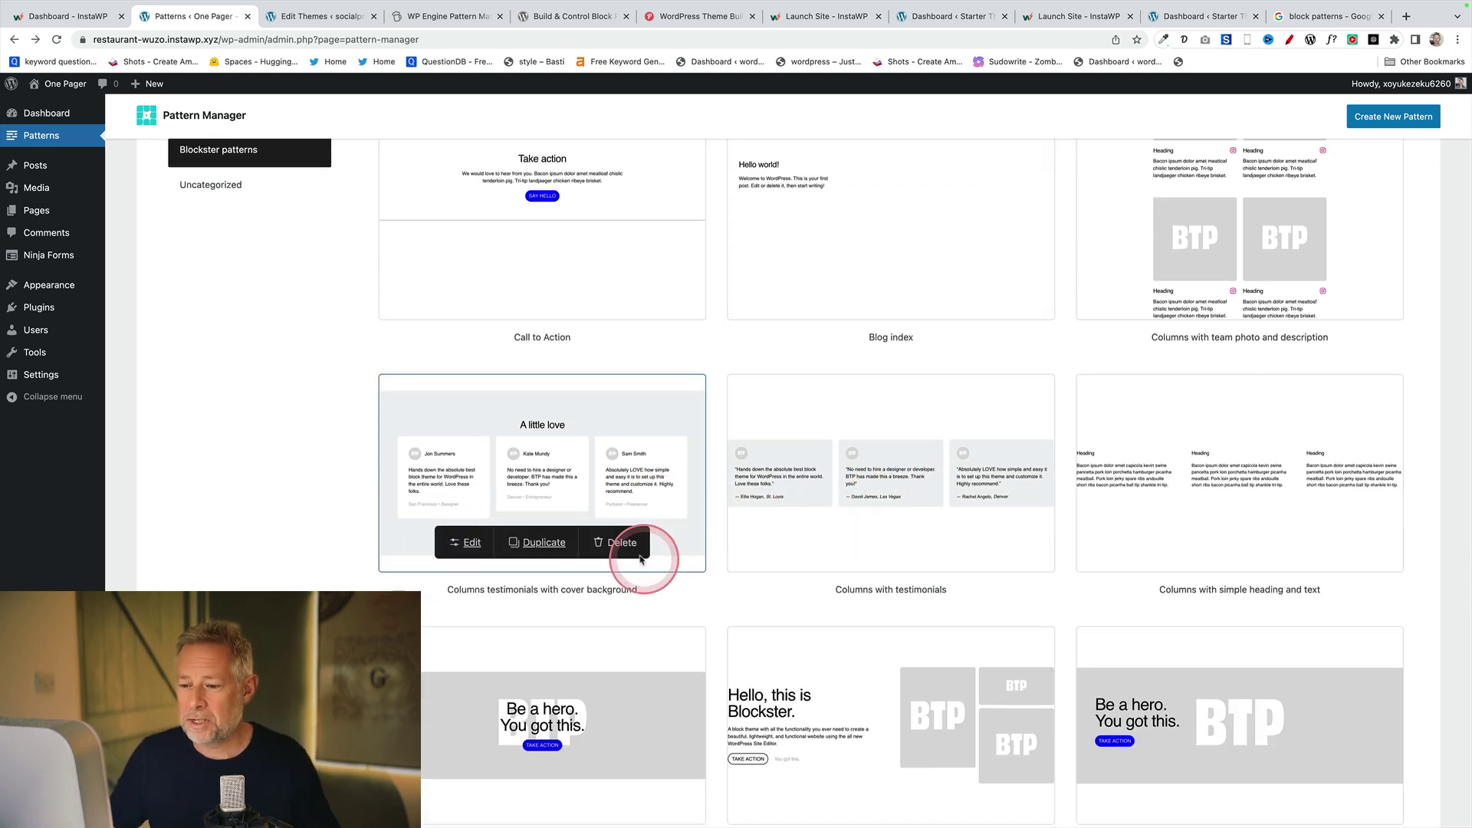
{"action": "left_click", "coordinate": [617, 542]}
{"action": "left_click", "coordinate": [851, 114]}
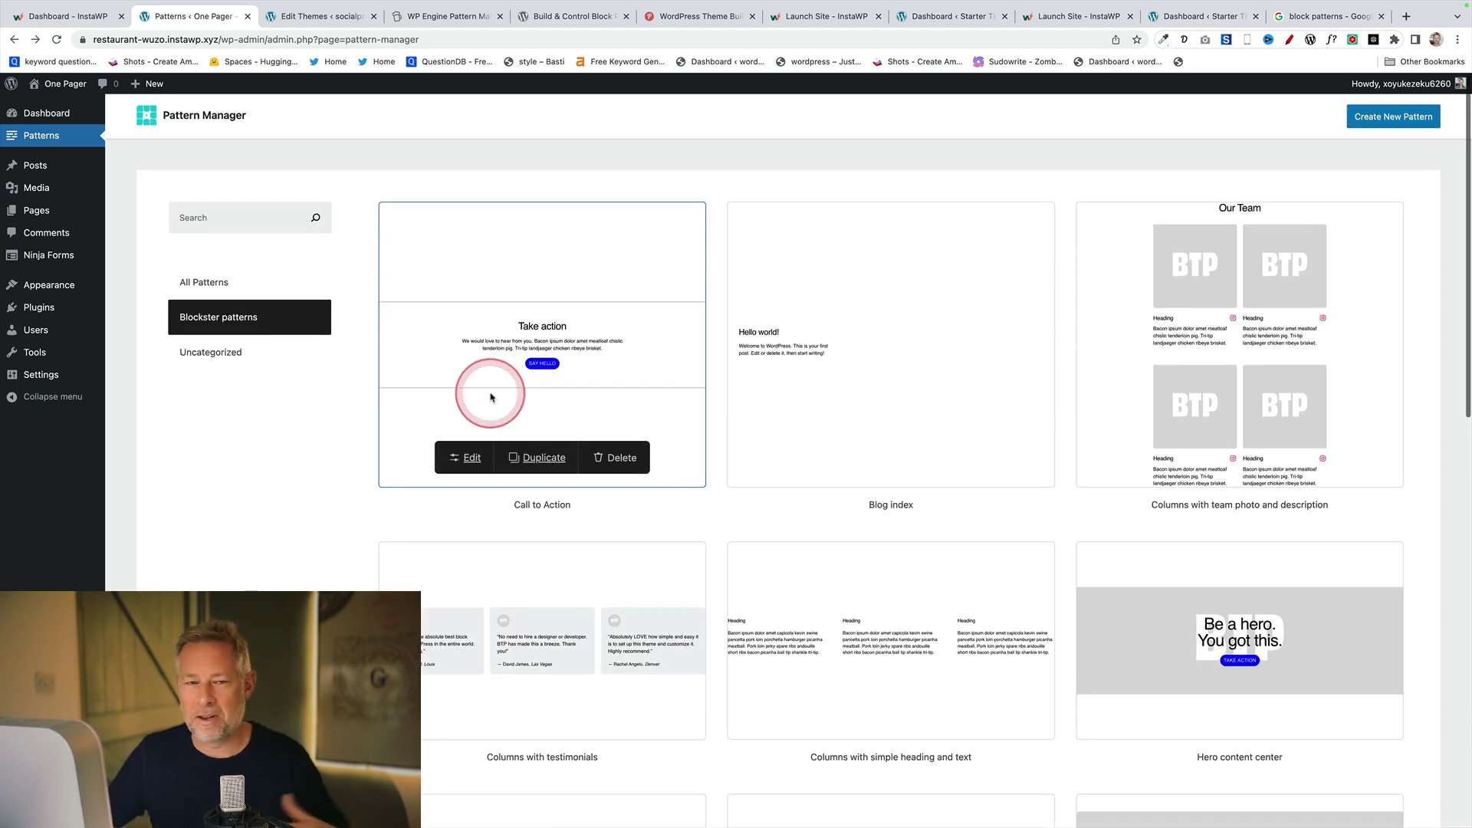
{"action": "mouse_move", "coordinate": [490, 398]}
{"action": "left_mouse_down"}
{"action": "mouse_move", "coordinate": [1222, 151]}
{"action": "mouse_move", "coordinate": [1275, 168]}
{"action": "mouse_move", "coordinate": [1361, 136]}
{"action": "left_mouse_up"}
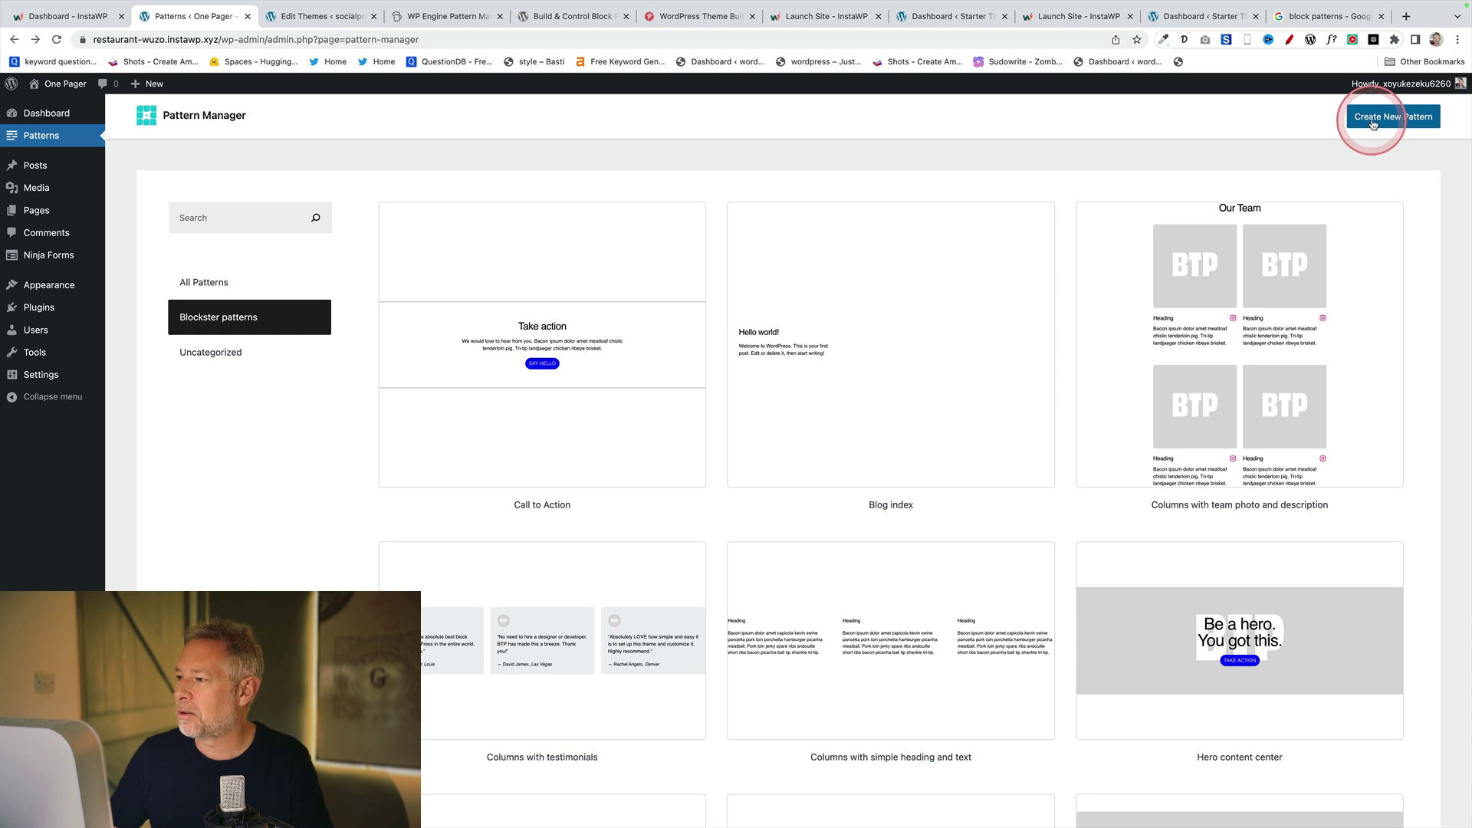
Create My New Pattern with a Cover block via /cover, then return to the library.
{"action": "left_click", "coordinate": [1383, 122]}
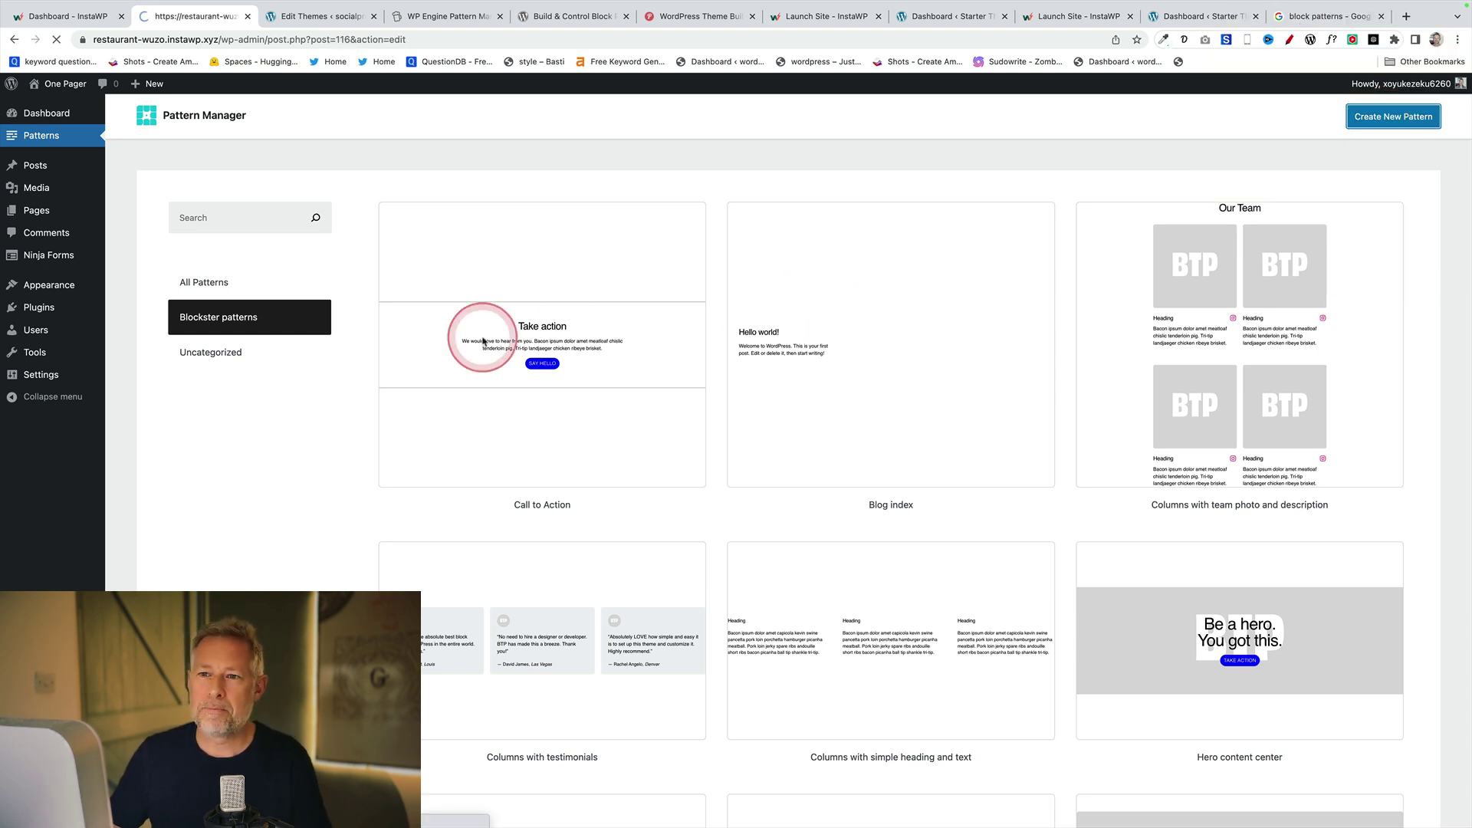
{"action": "left_click", "coordinate": [485, 177]}
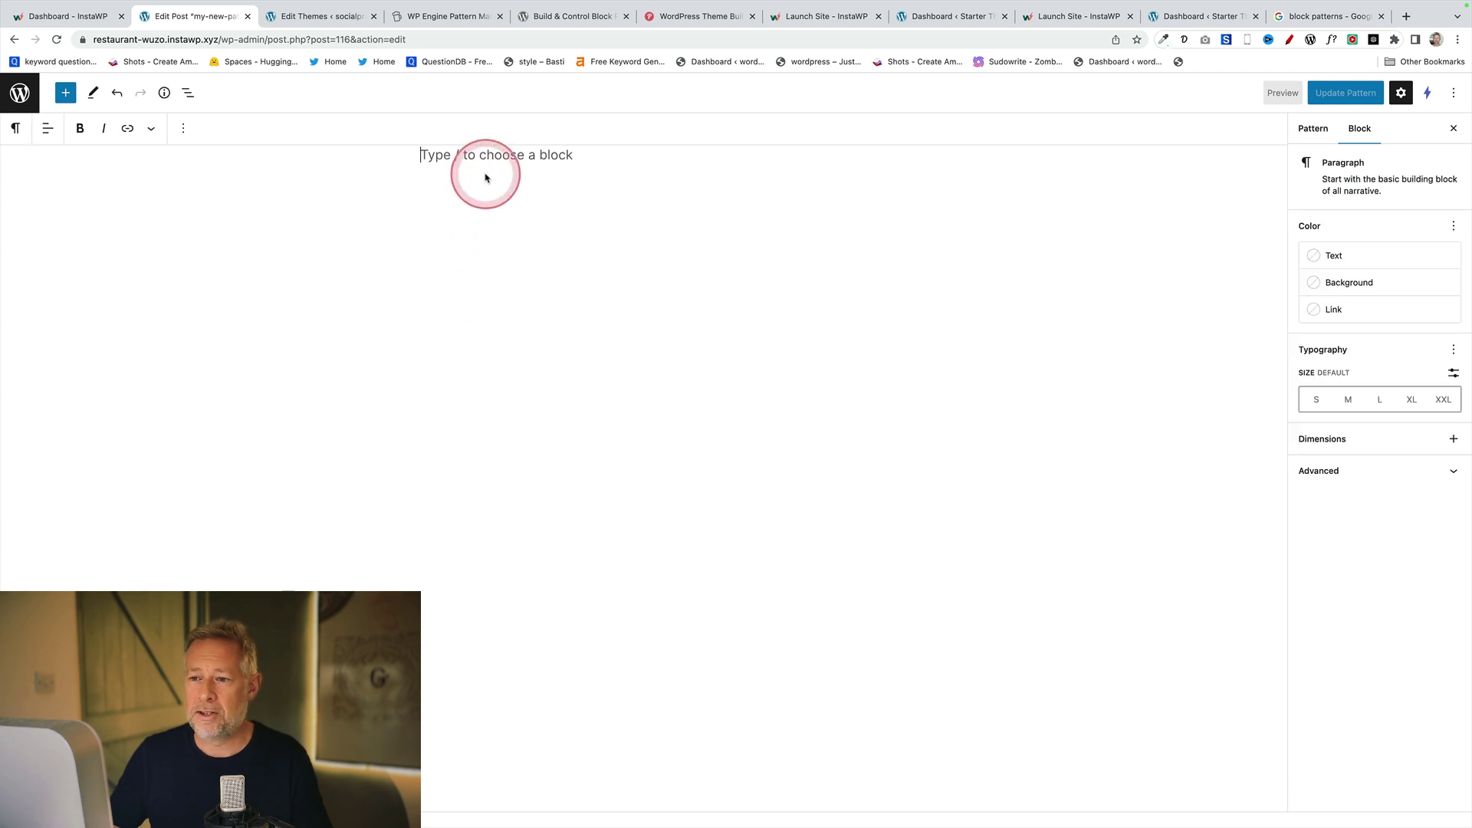
{"action": "type", "text": "/cover"}
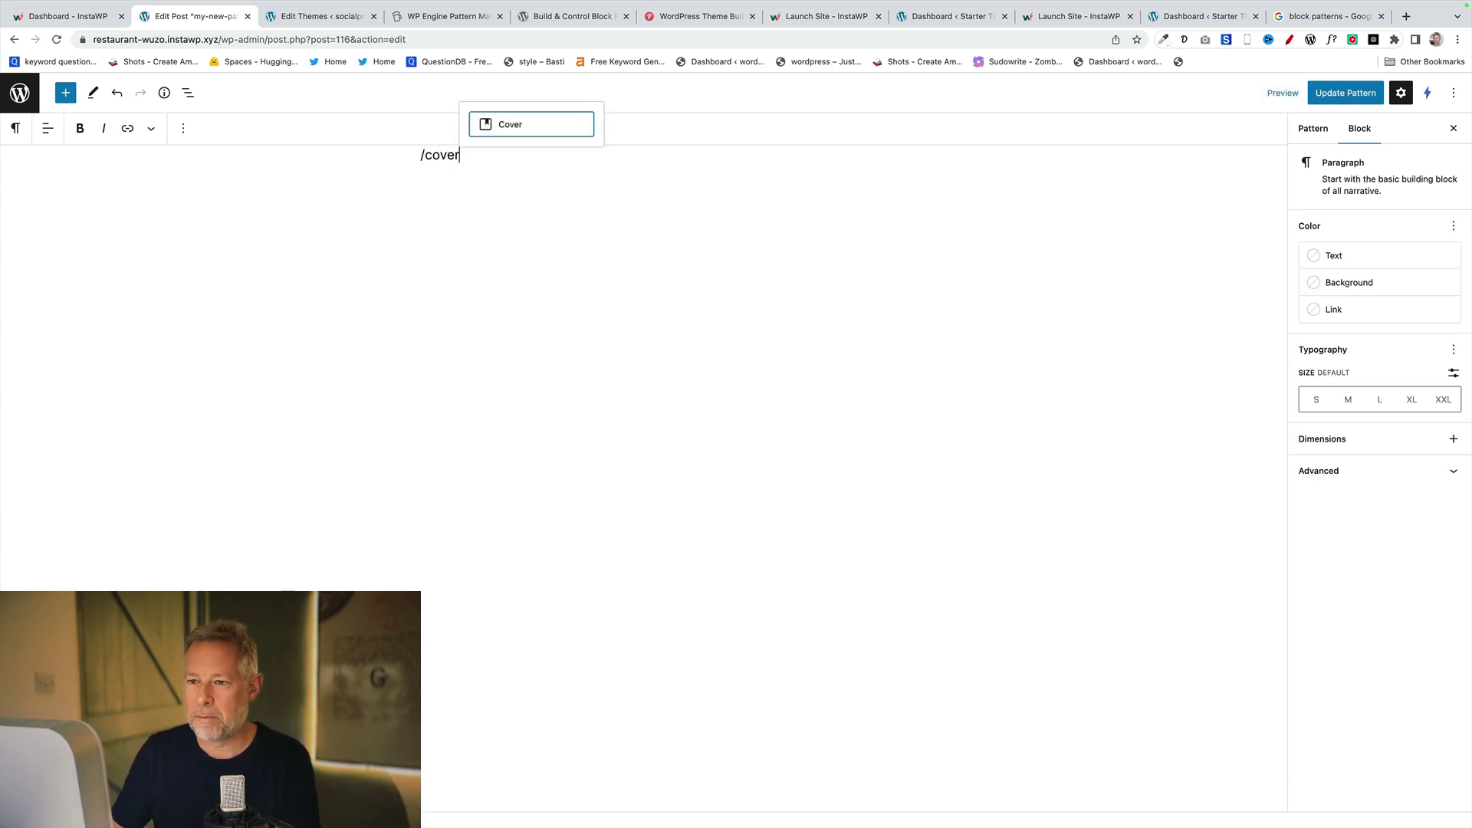
{"action": "key", "text": "Return"}
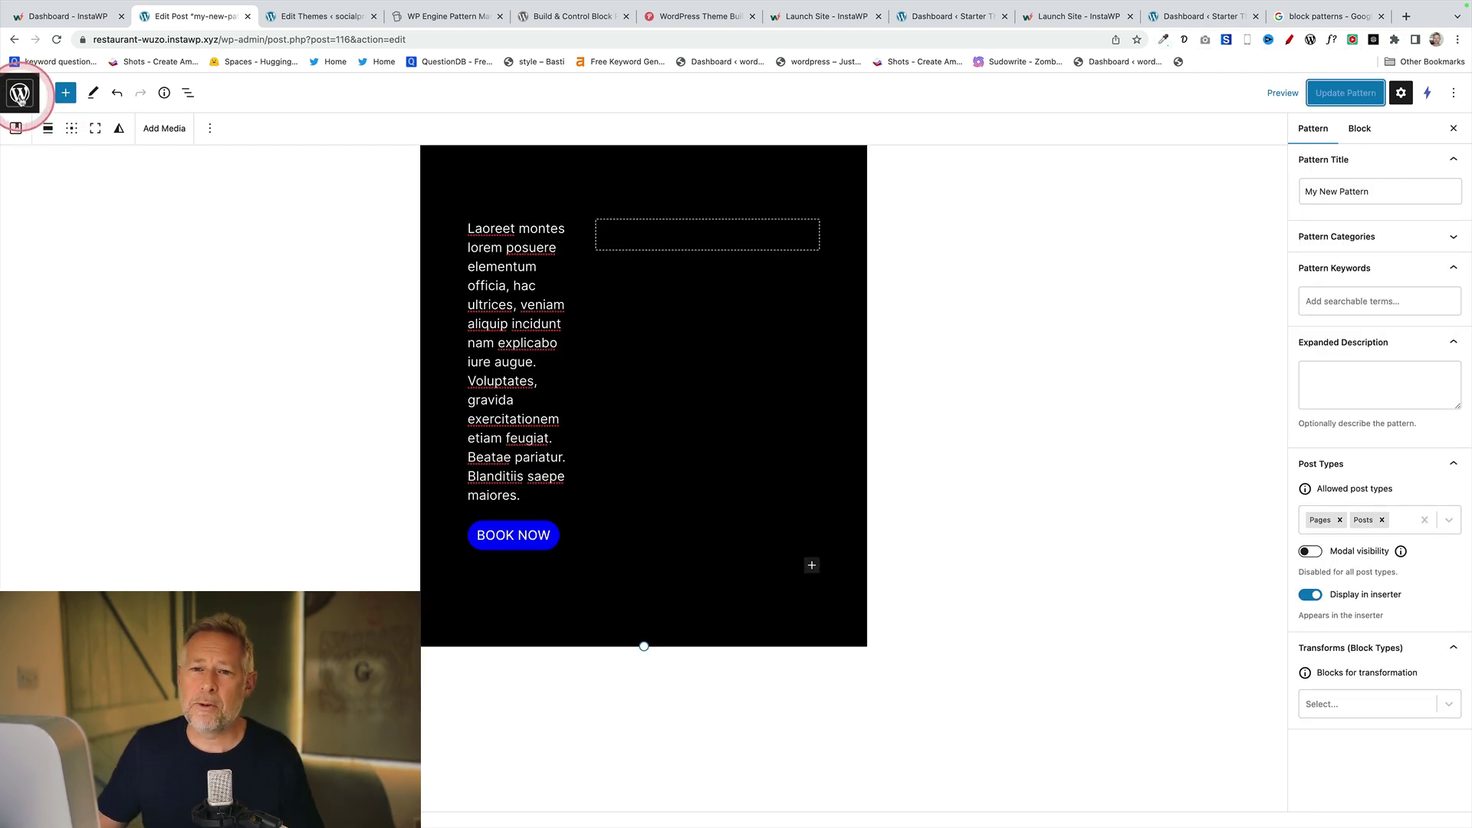
{"action": "left_click", "coordinate": [19, 94]}
Start a new page and insert My New Pattern from the Featured patterns.
{"action": "mouse_move", "coordinate": [145, 86]}
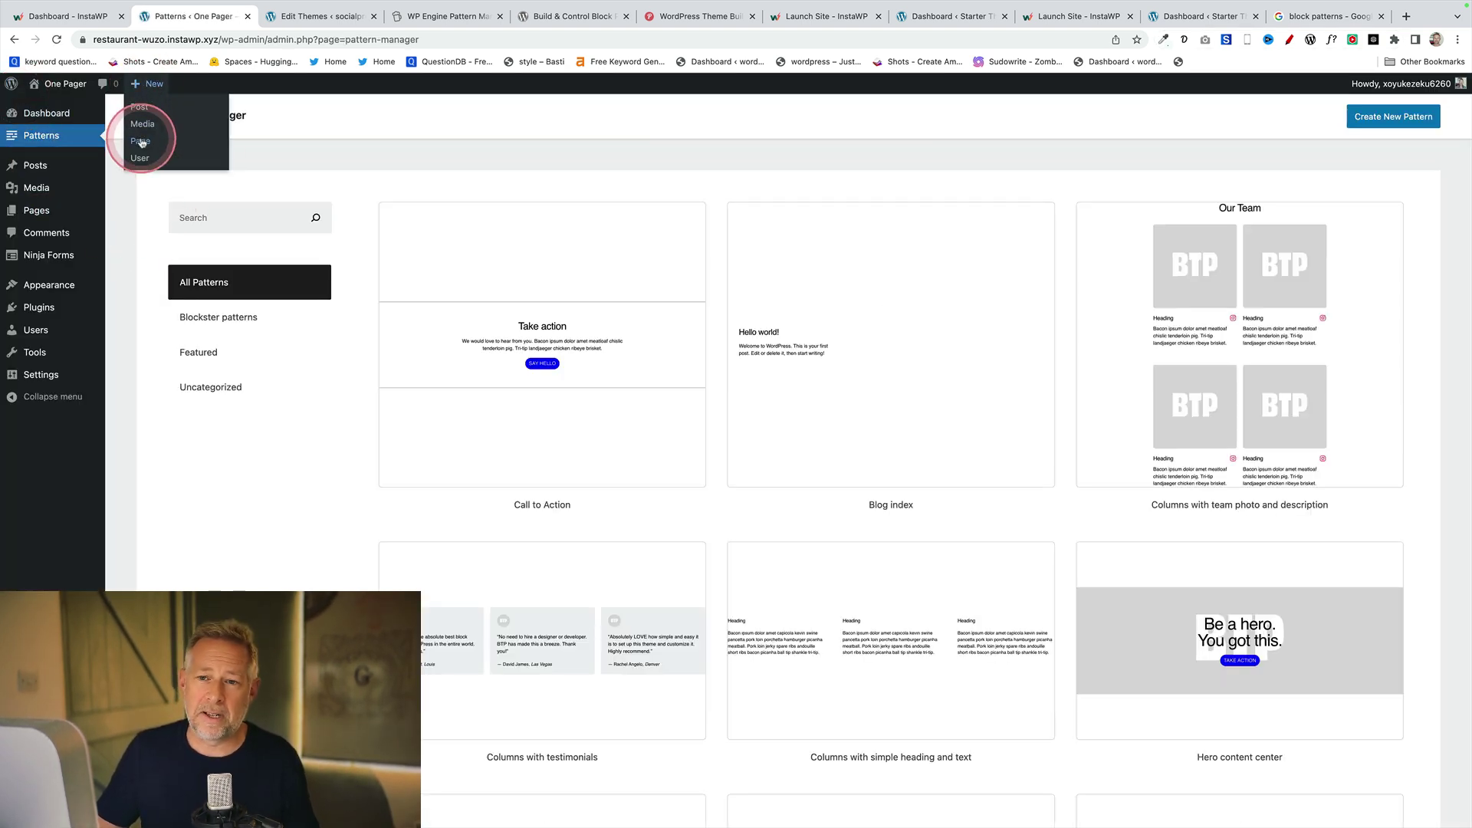
{"action": "left_click", "coordinate": [140, 141]}
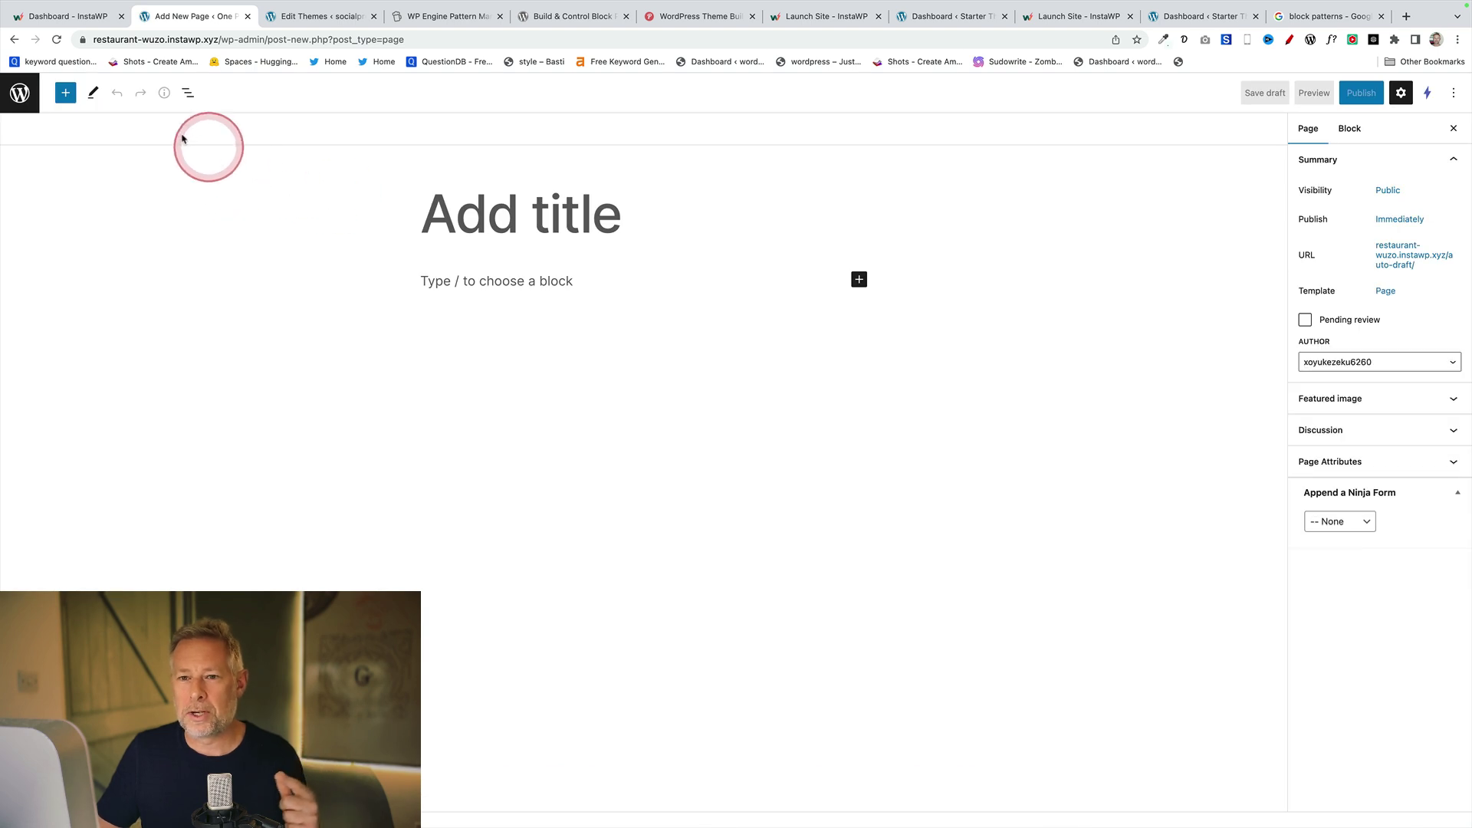
{"action": "left_click", "coordinate": [65, 93]}
{"action": "left_click", "coordinate": [134, 168]}
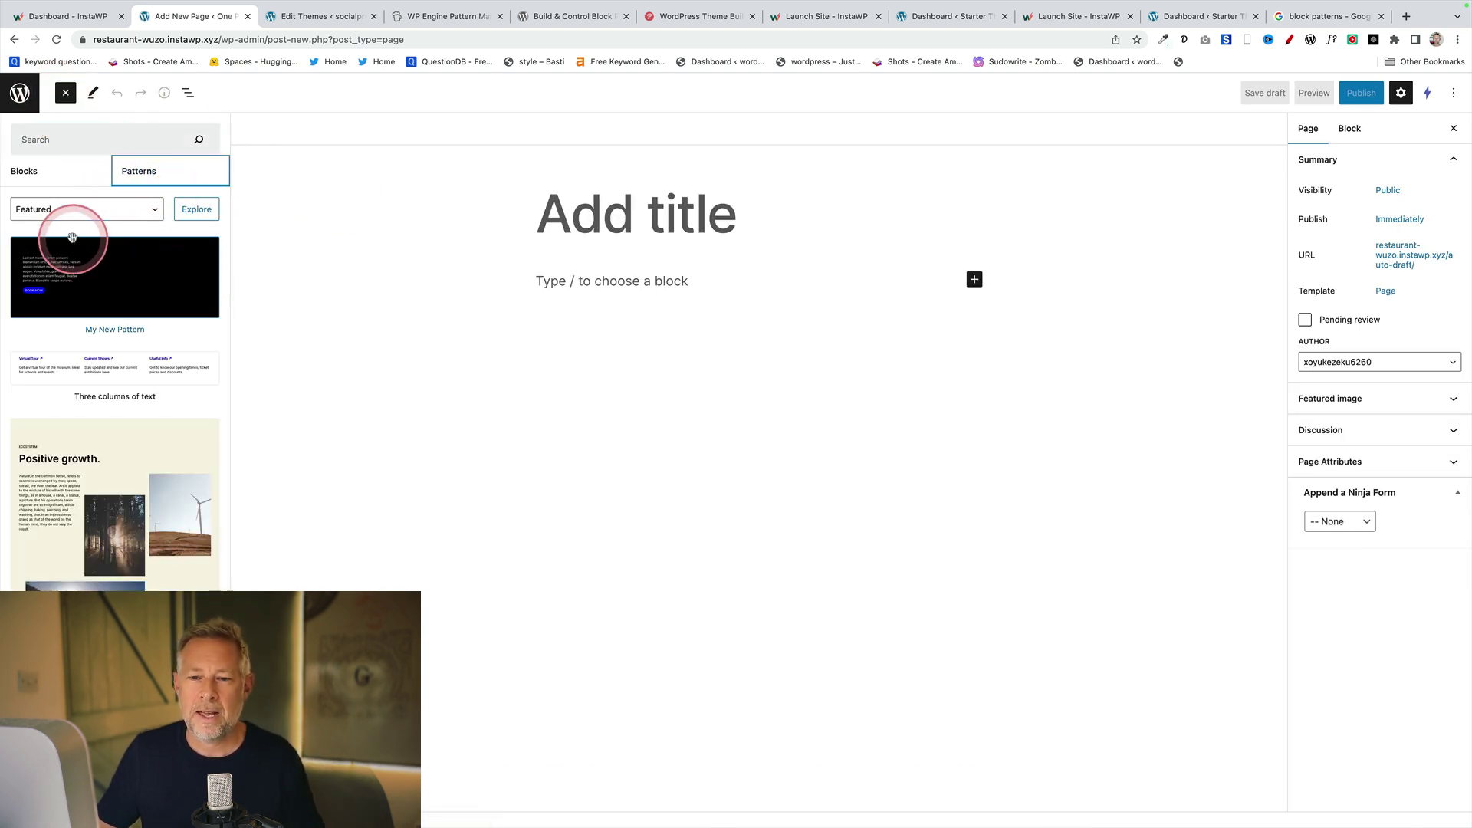
{"action": "left_click", "coordinate": [112, 272]}
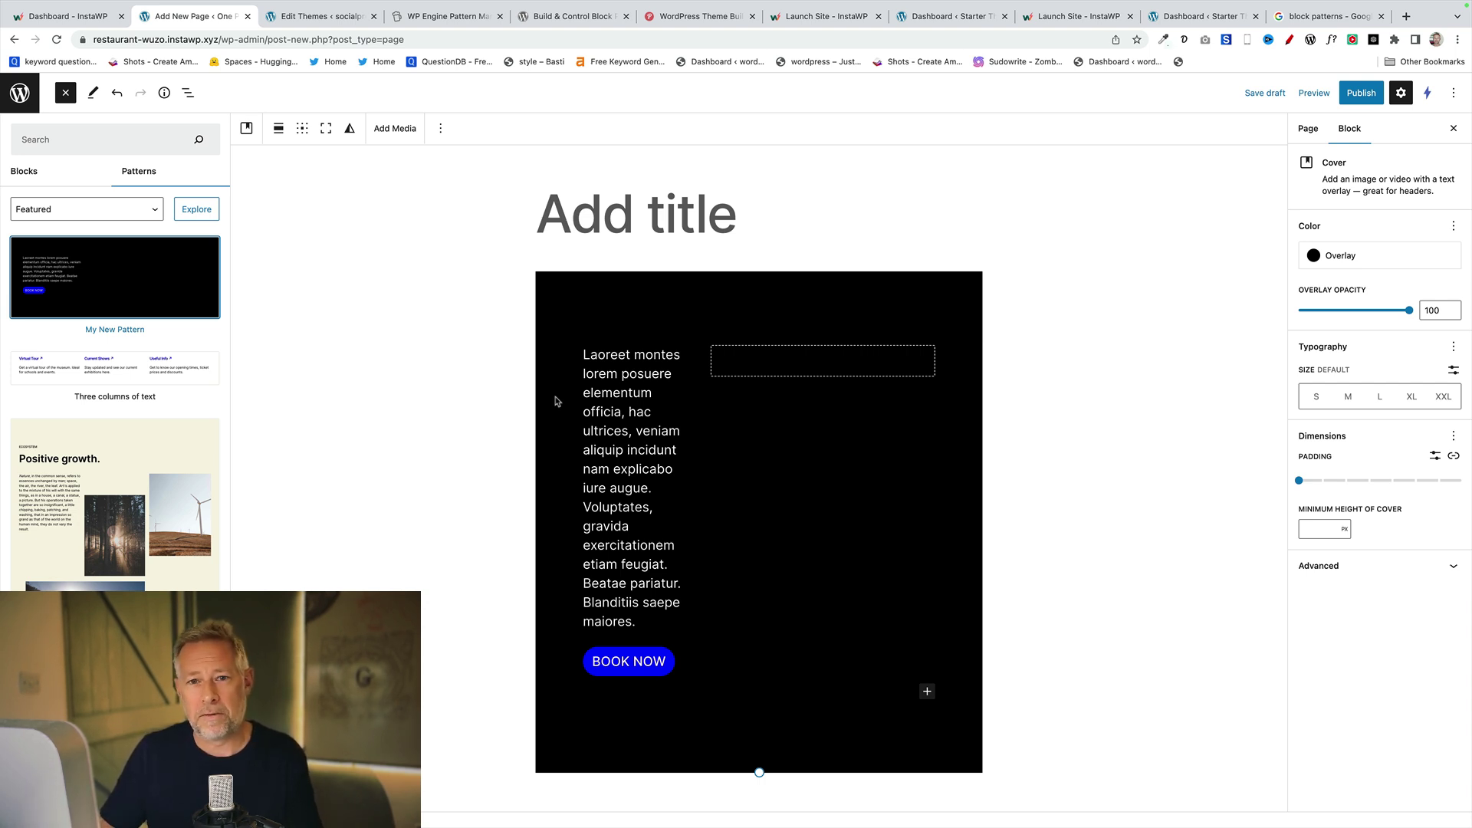
{"action": "left_click", "coordinate": [1121, 513]}
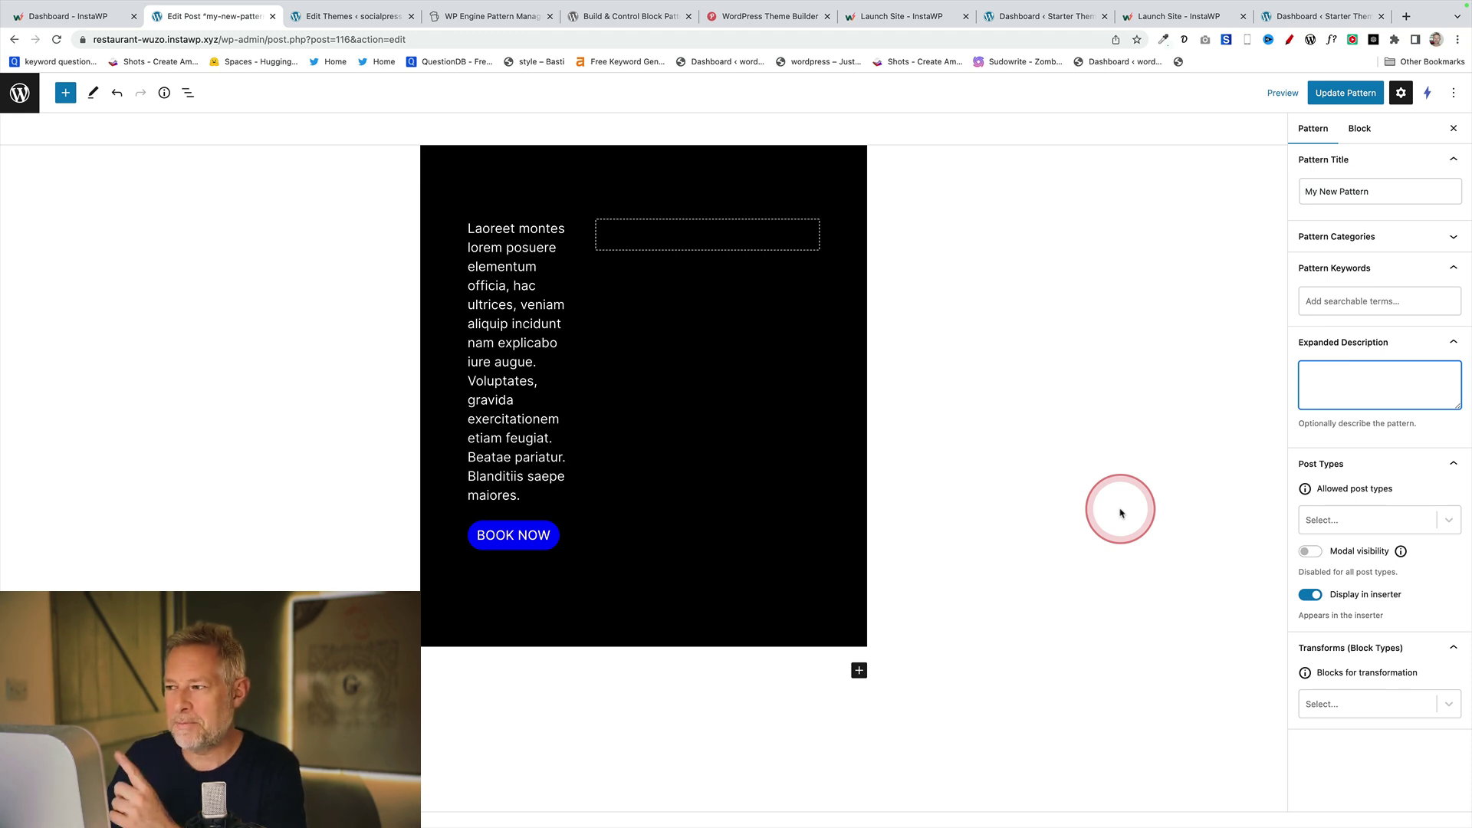
Title the pattern 'Jamie C' and review its category, keywords and description fields.
{"action": "left_click_drag", "start_coordinate": [1128, 512], "coordinate": [1278, 197]}
{"action": "type", "text": "Jamie CTA"}
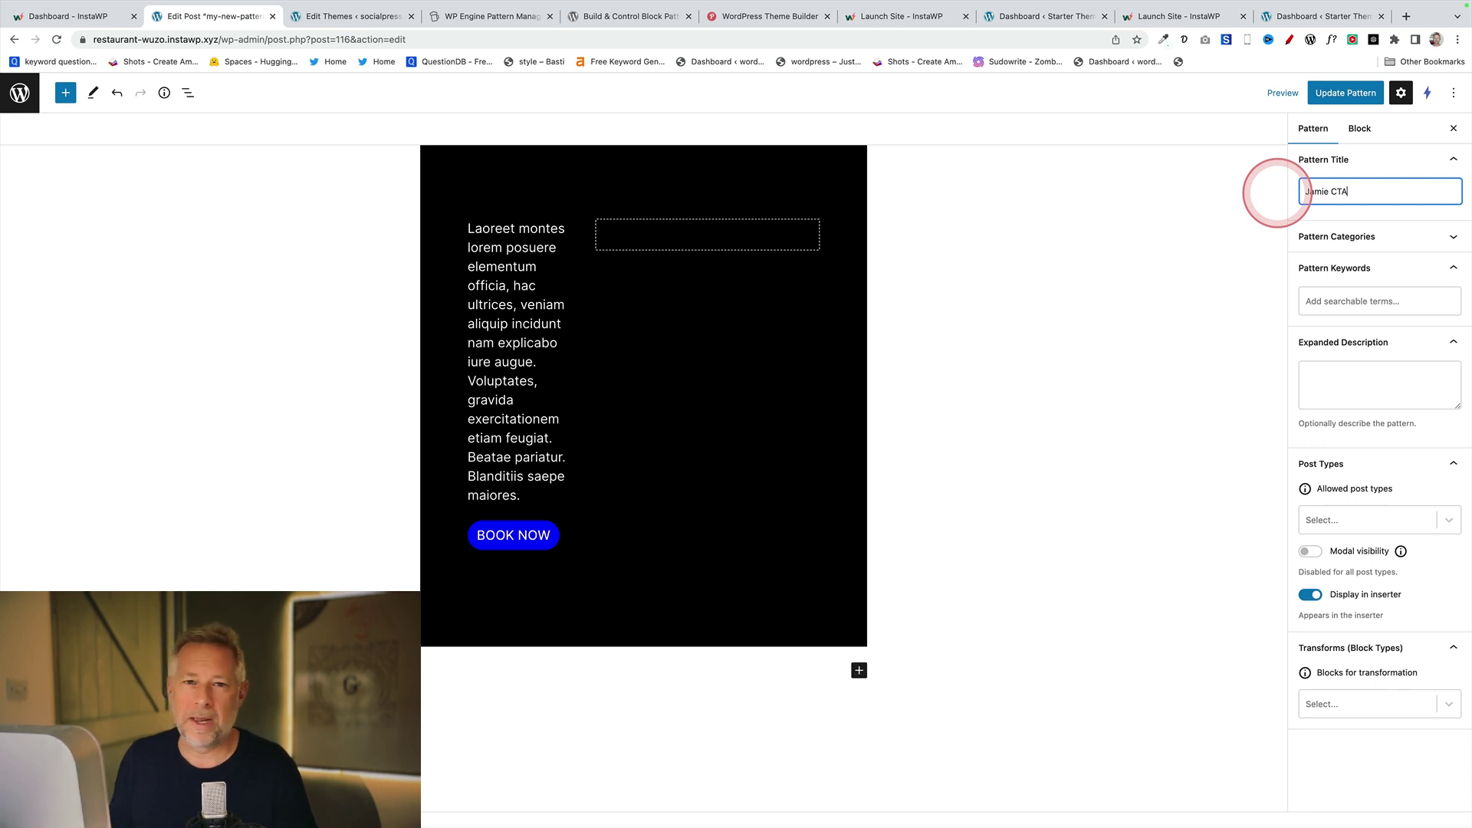
{"action": "left_click", "coordinate": [1329, 237]}
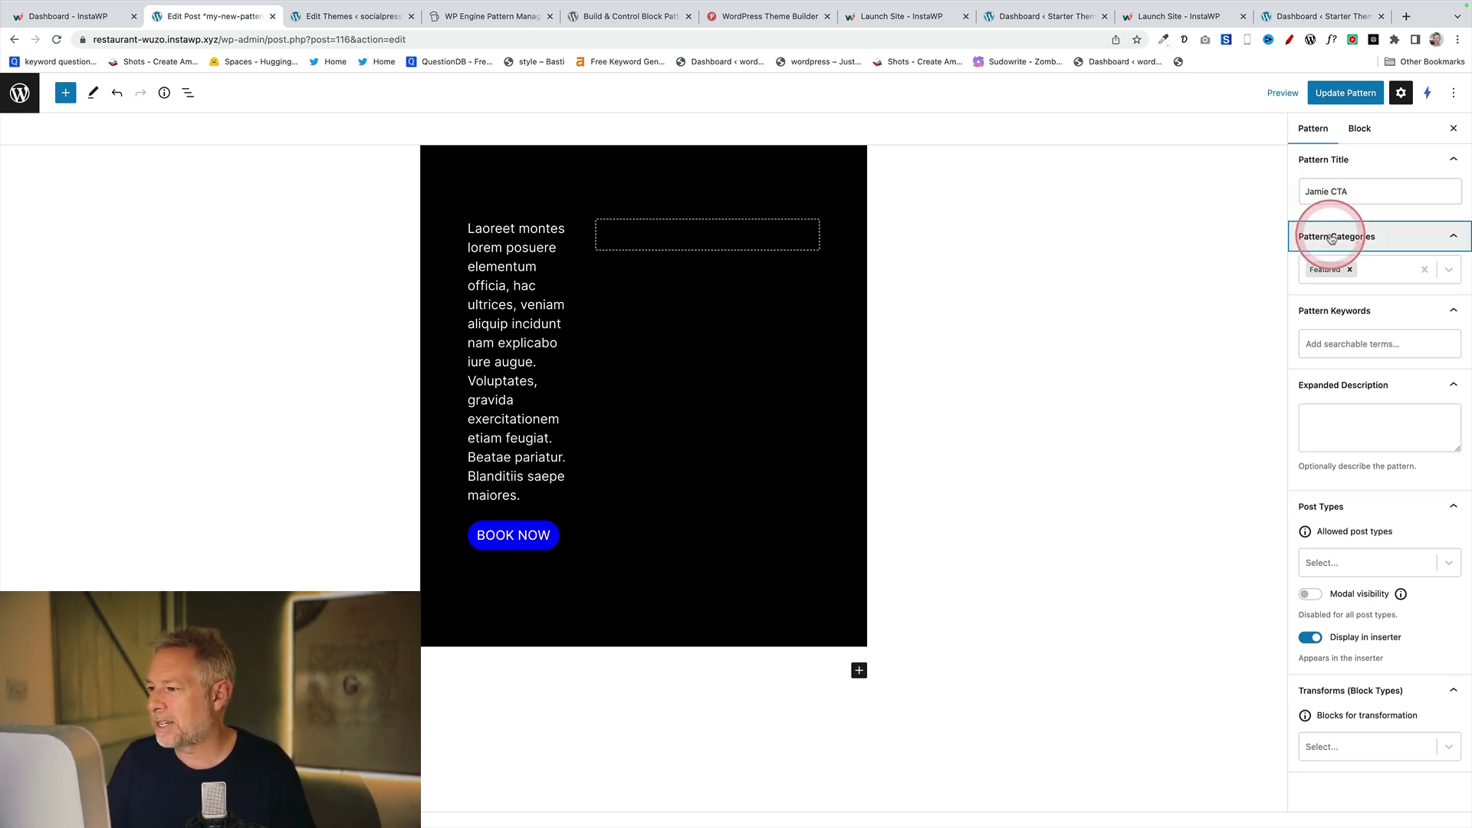
{"action": "left_click", "coordinate": [1374, 271]}
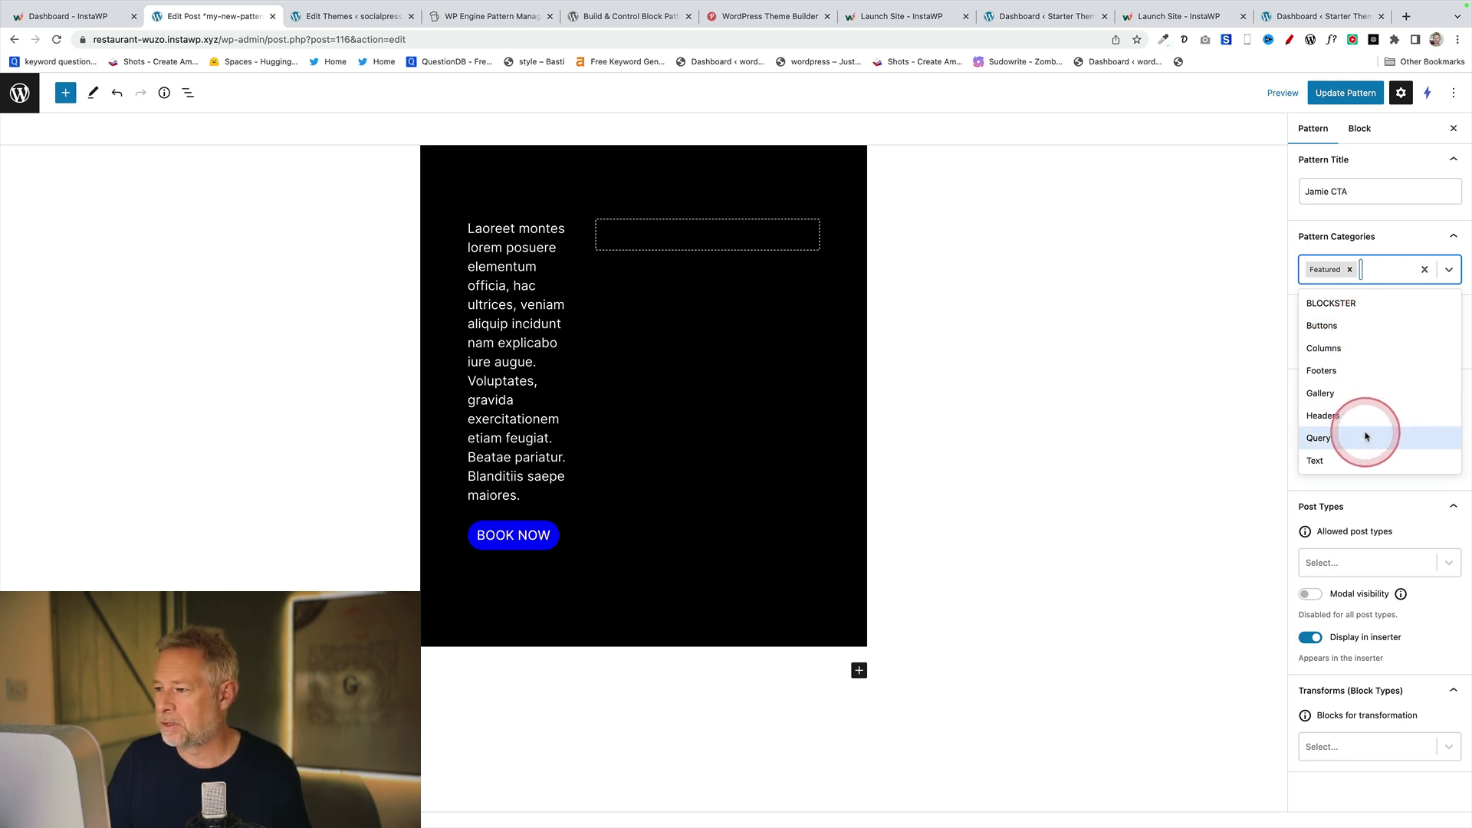
{"action": "left_click", "coordinate": [1393, 236]}
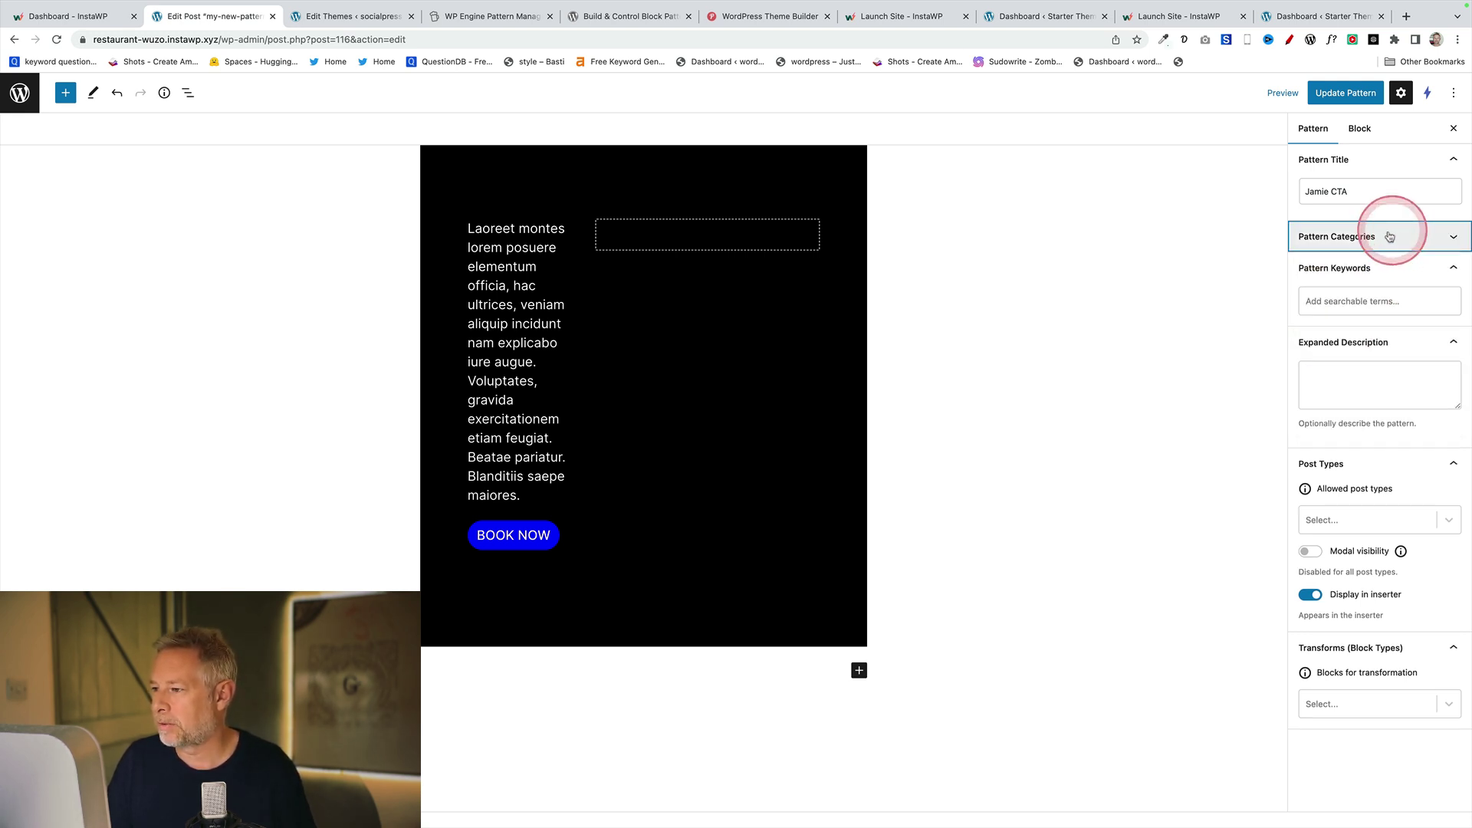
{"action": "left_click", "coordinate": [1368, 305]}
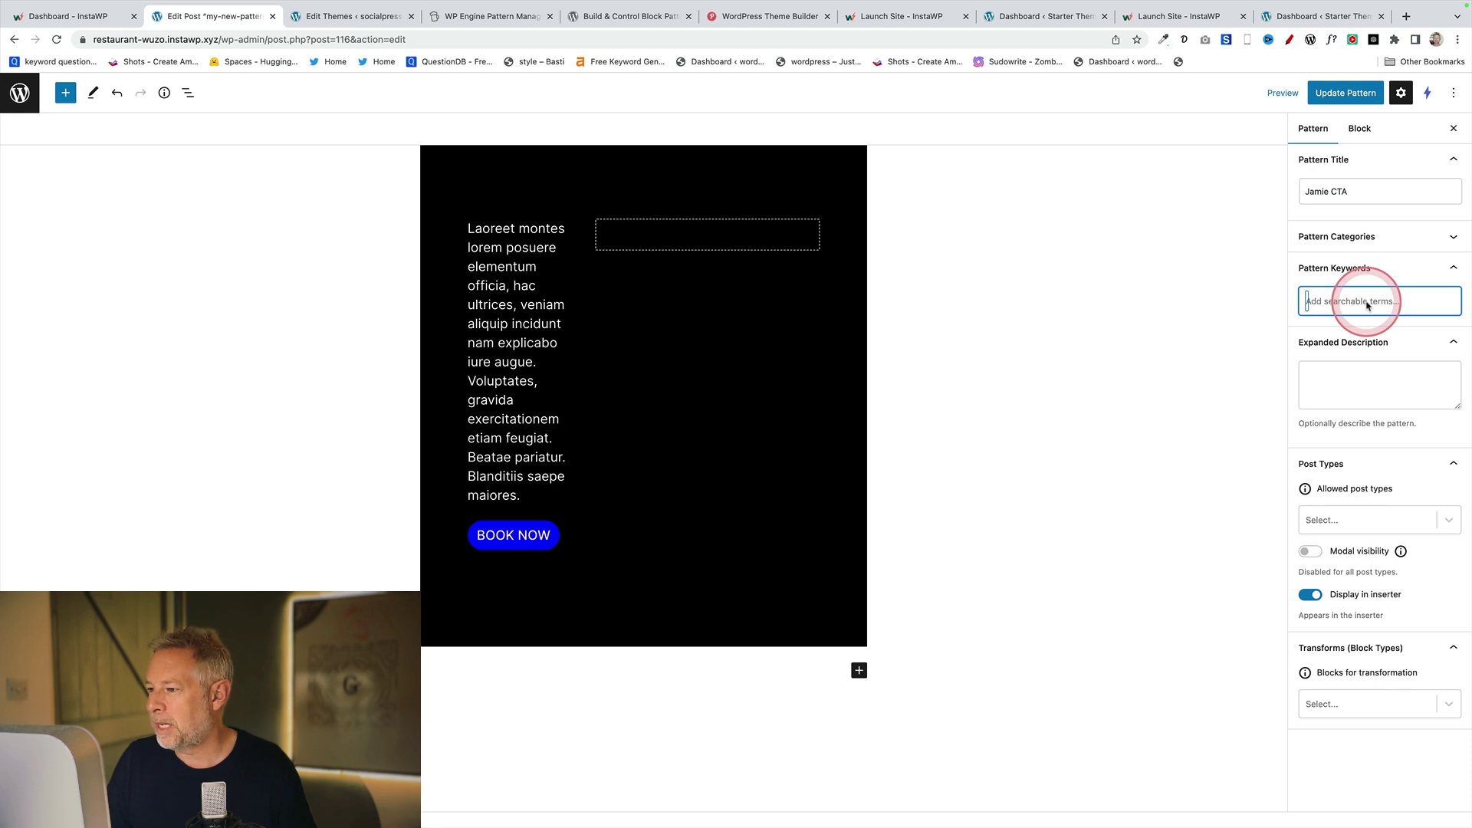
{"action": "left_click", "coordinate": [1366, 352]}
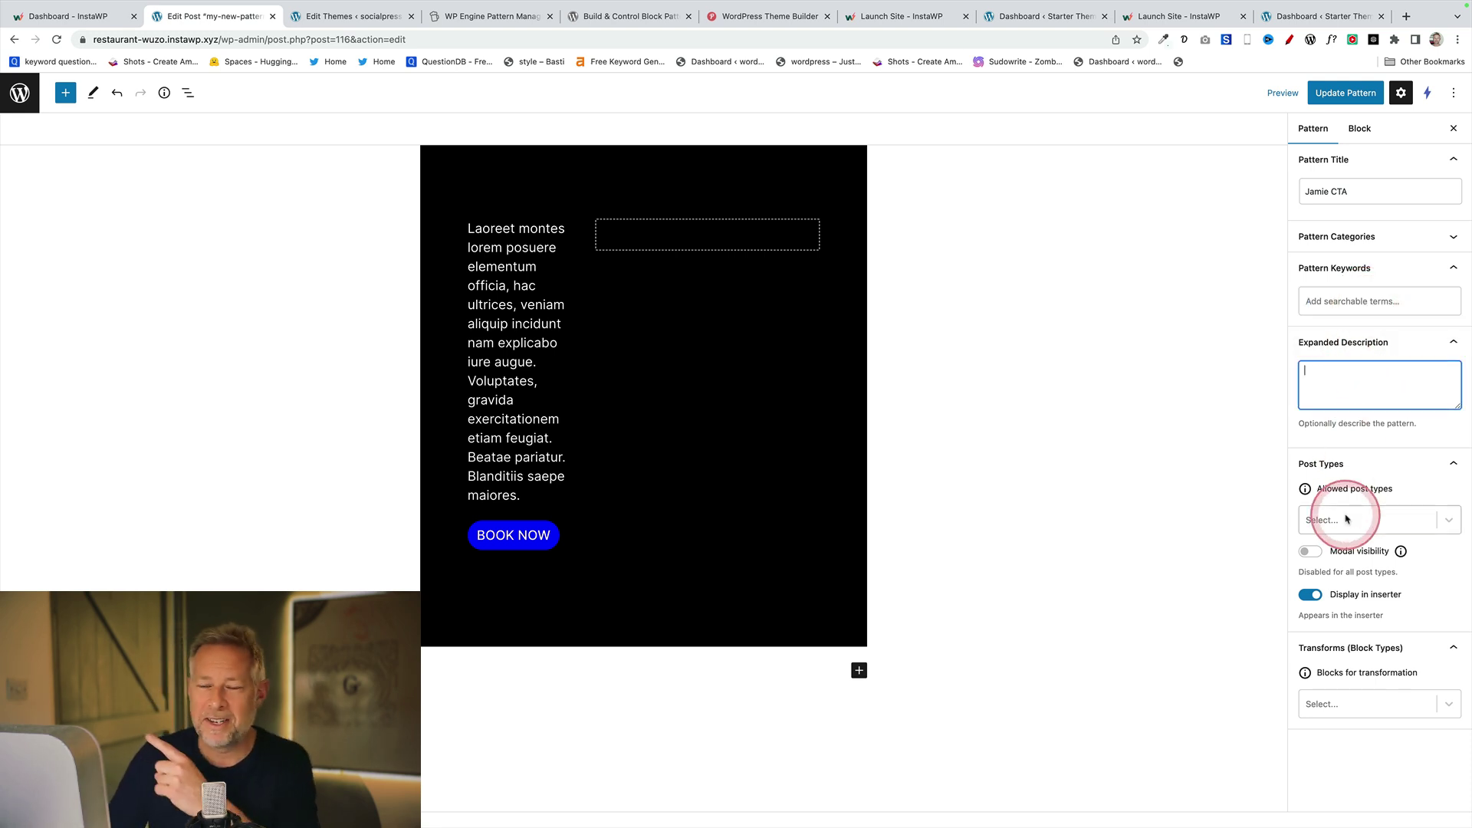
Restrict the pattern's allowed post types to Pages.
{"action": "mouse_move", "coordinate": [1308, 495]}
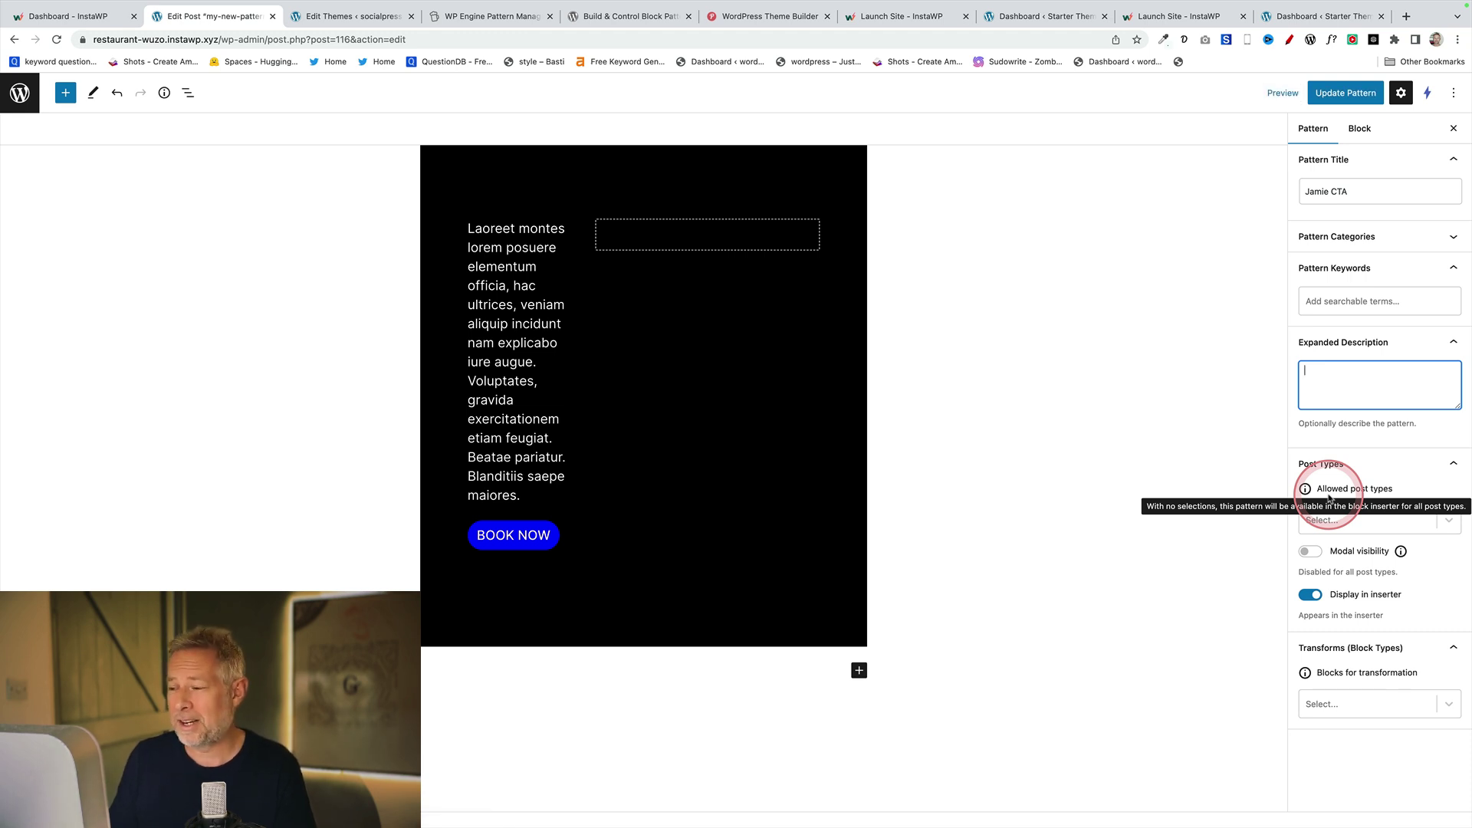
{"action": "left_click", "coordinate": [1352, 521]}
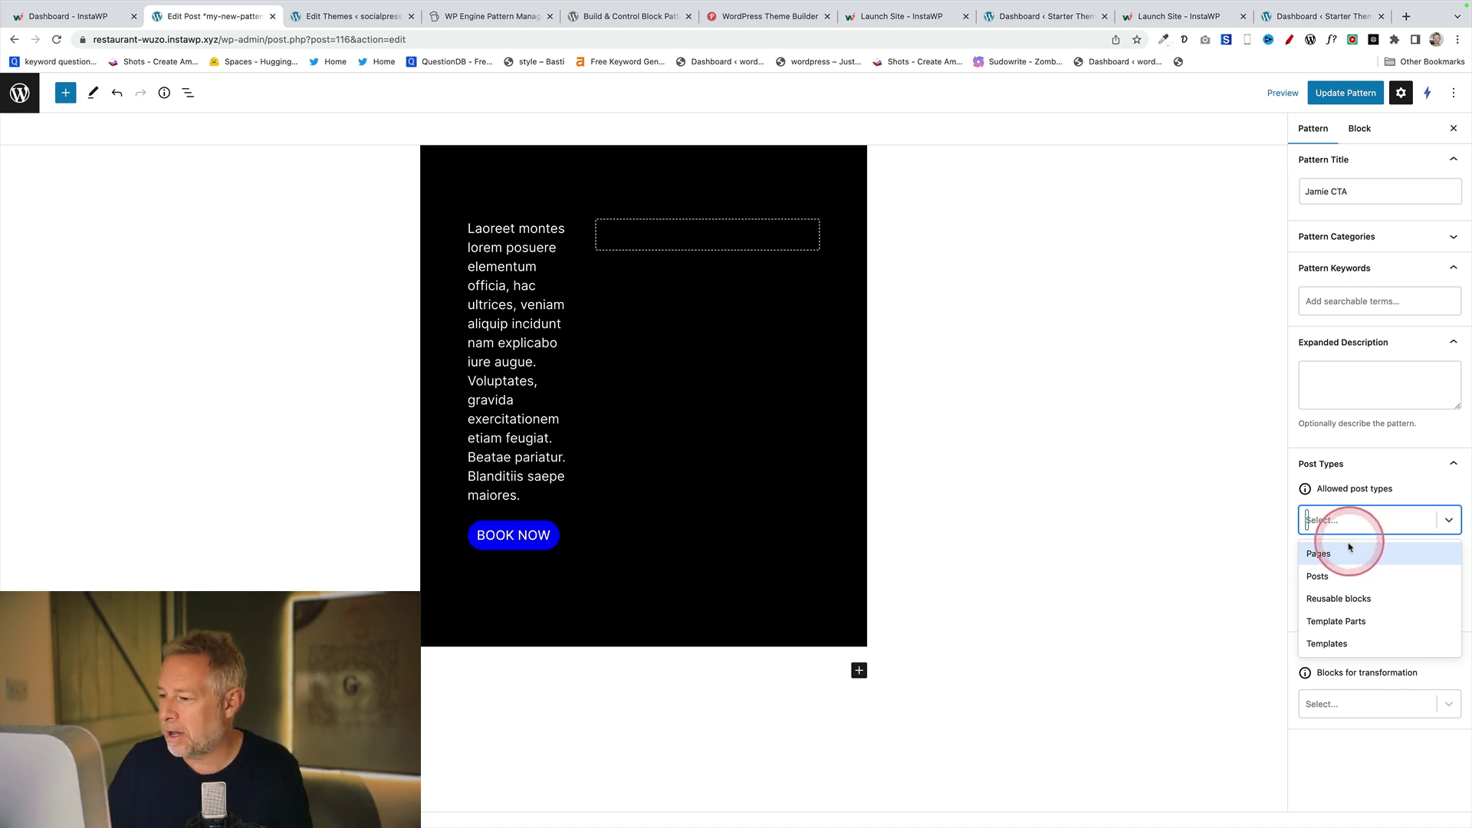
{"action": "left_click", "coordinate": [1348, 551]}
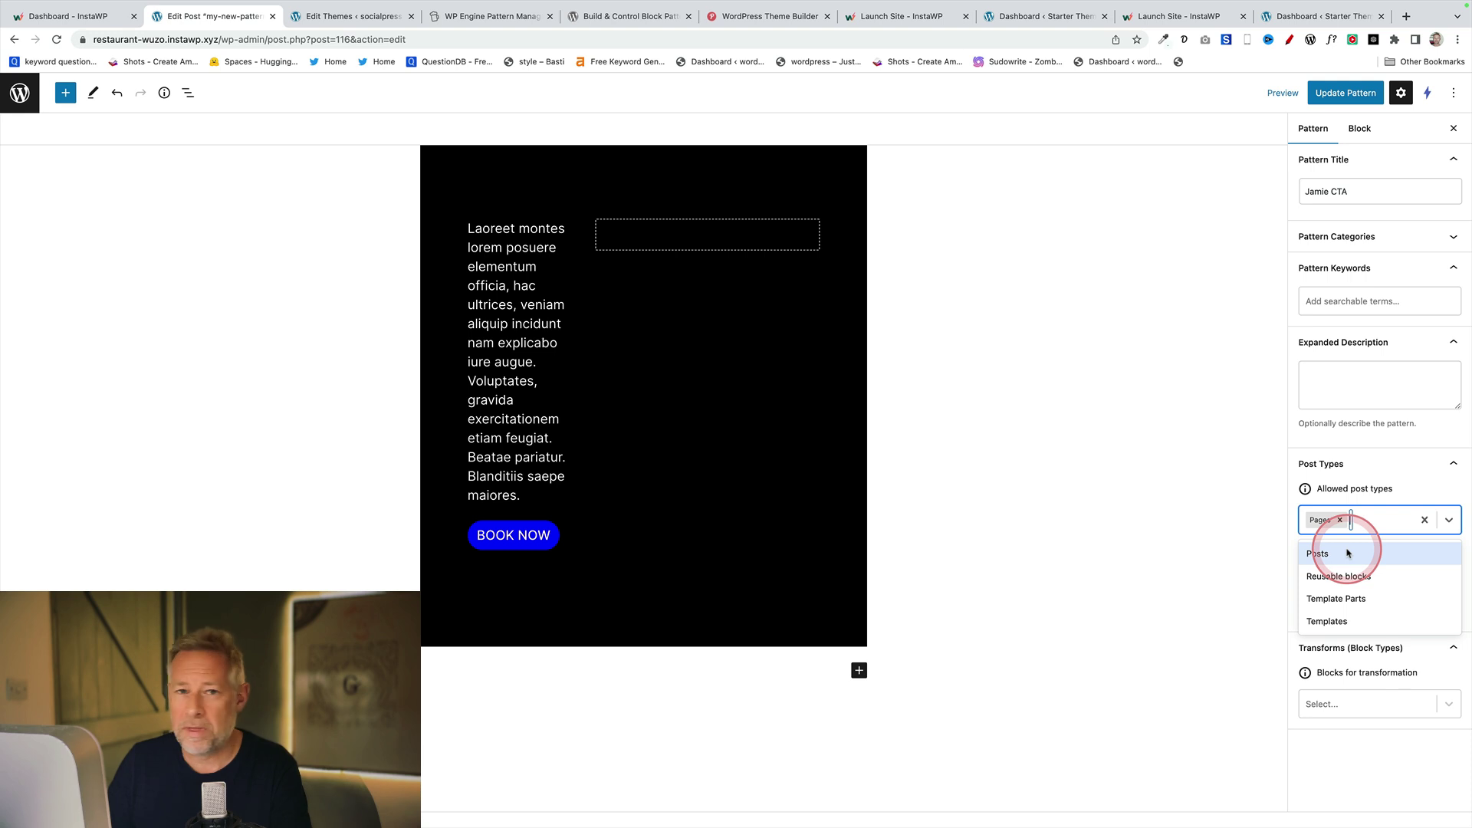
{"action": "key", "text": "Escape"}
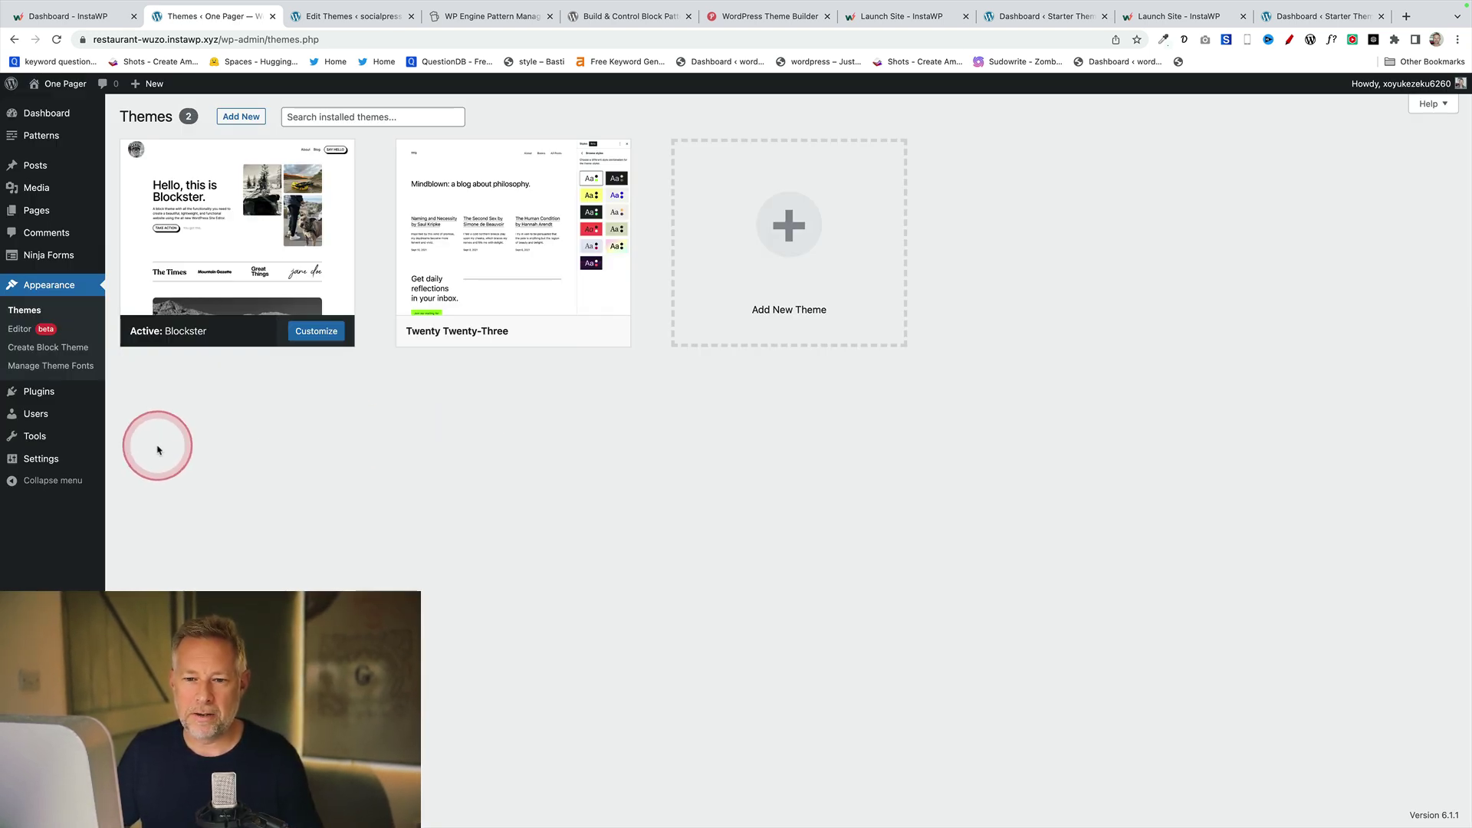
Open Blockster's patterns/jamie-cta.php in the Theme File Editor.
{"action": "mouse_move", "coordinate": [69, 438]}
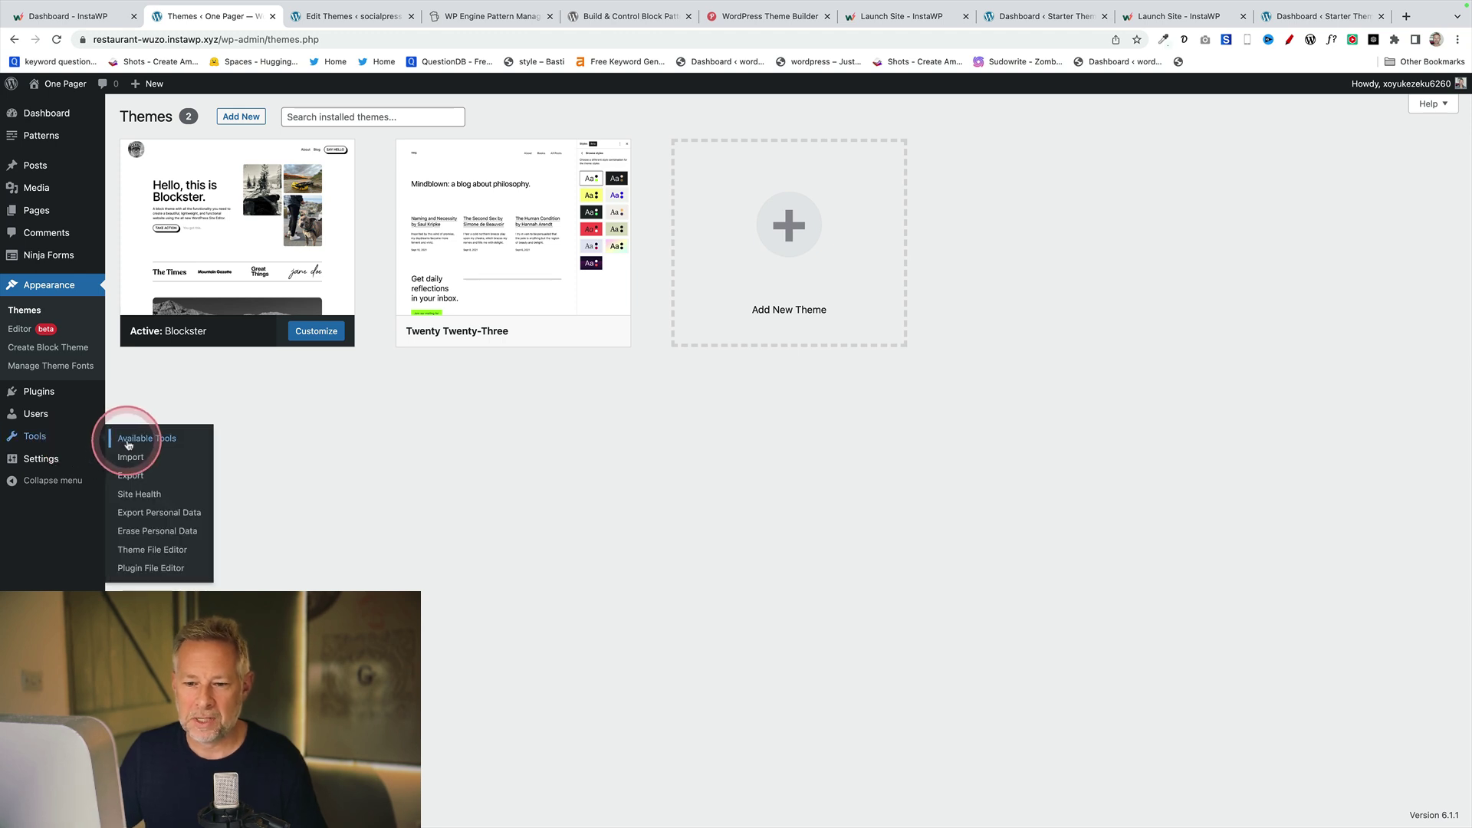
{"action": "left_click", "coordinate": [152, 549]}
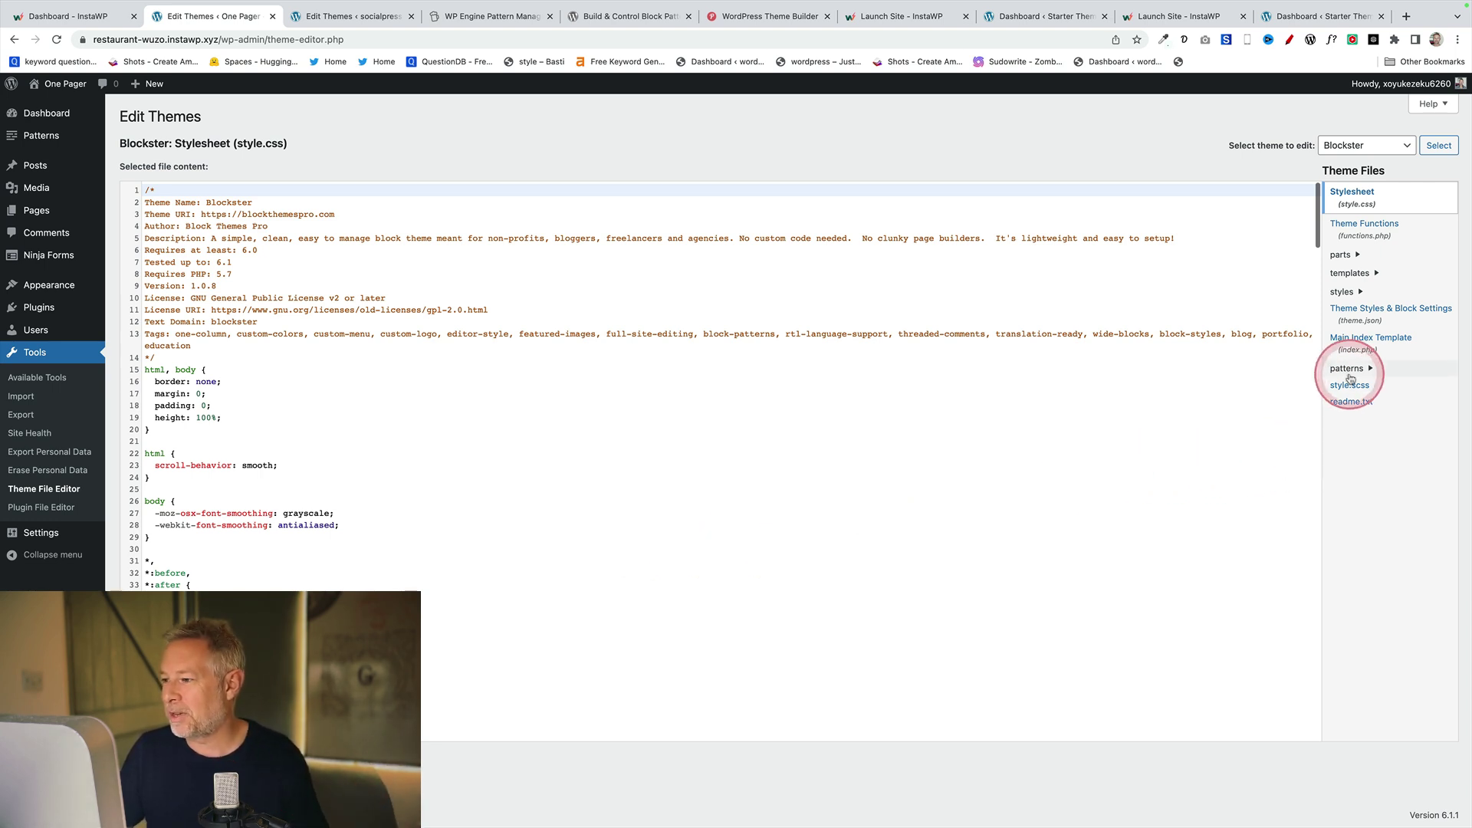
{"action": "left_click", "coordinate": [1347, 369]}
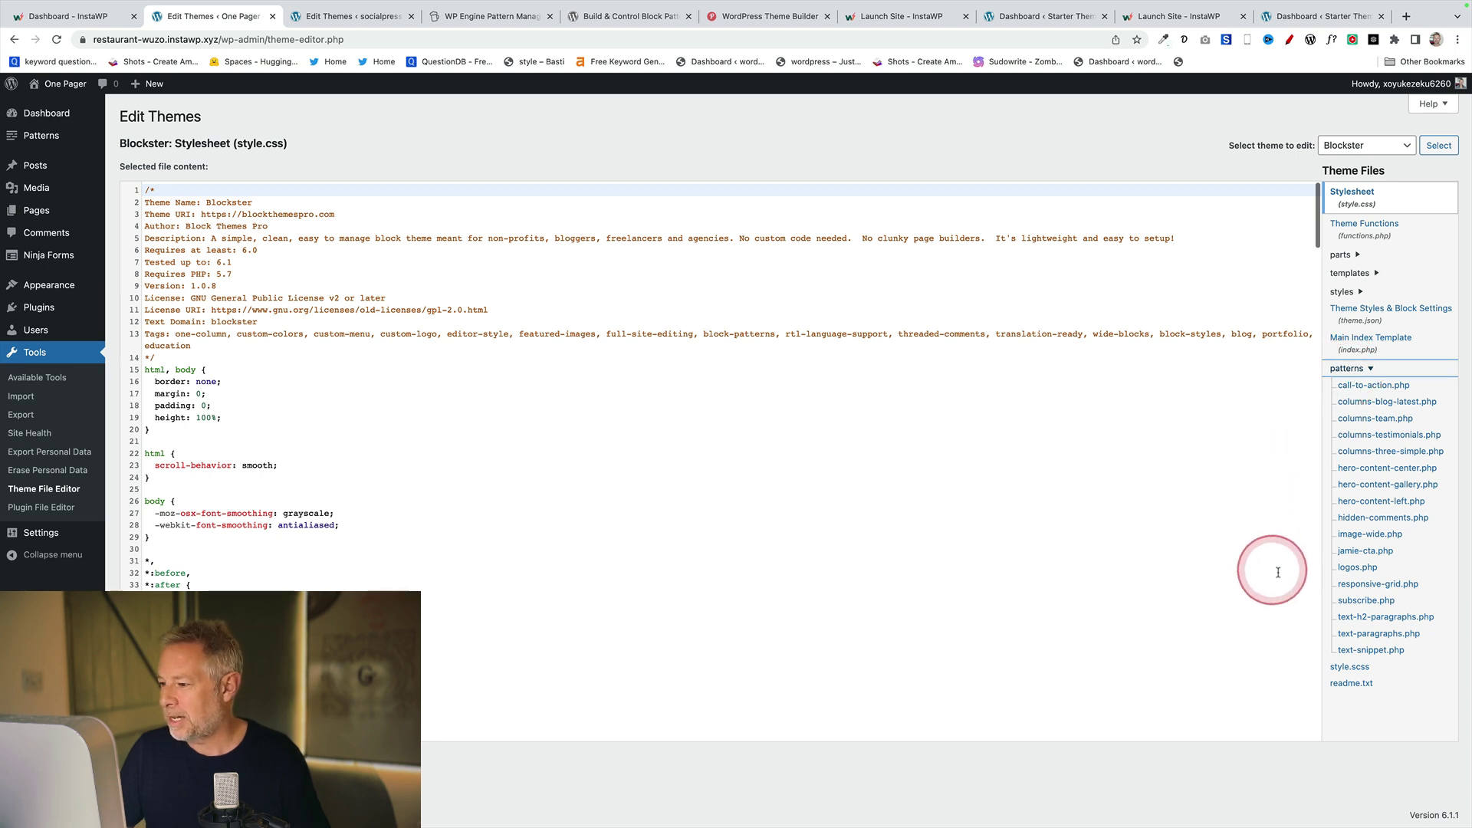
{"action": "left_click", "coordinate": [1369, 551]}
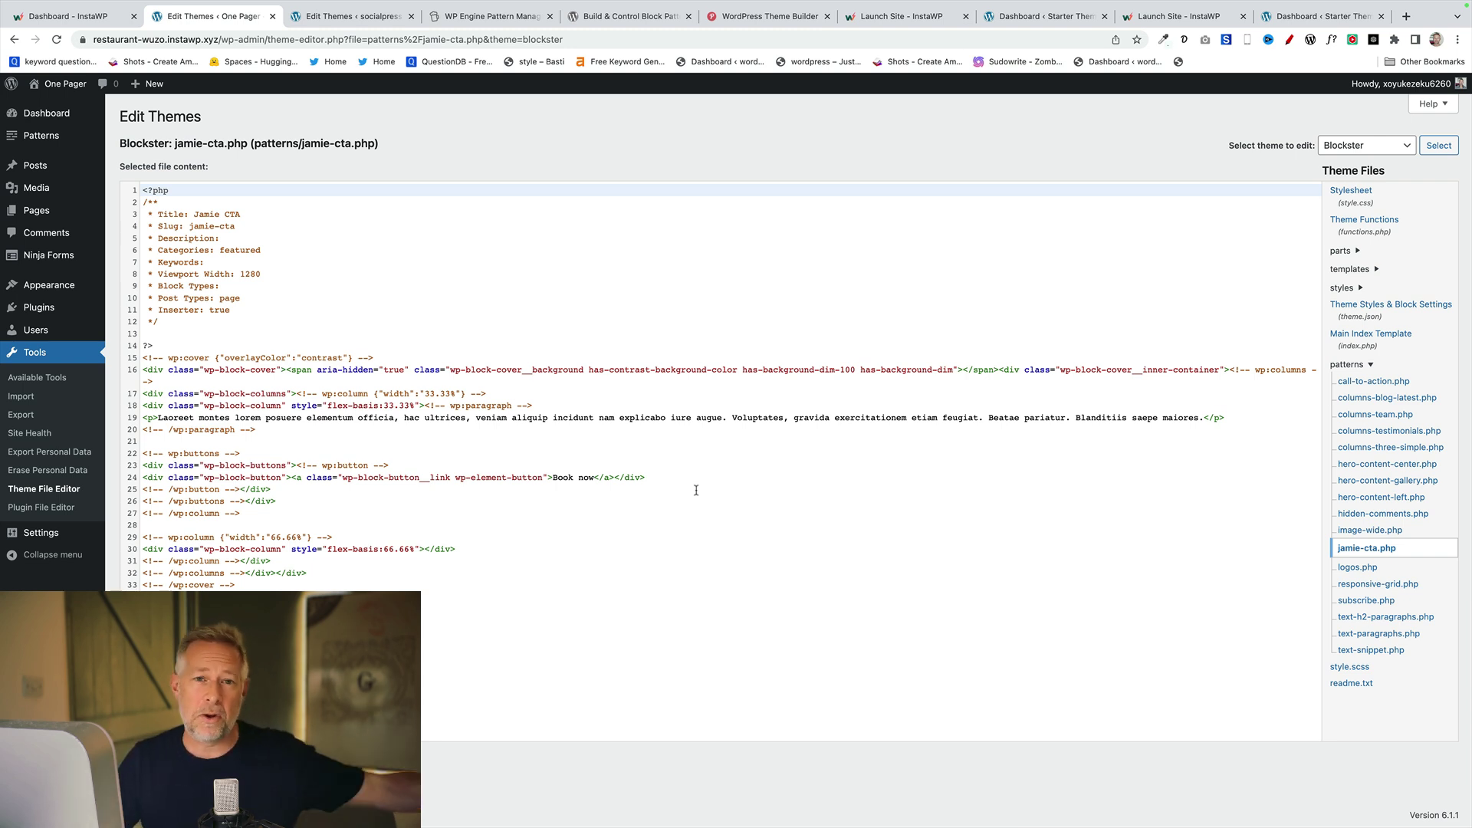
Jump to the front page's contact form section, then return to the admin dashboard.
{"action": "left_click", "coordinate": [779, 273]}
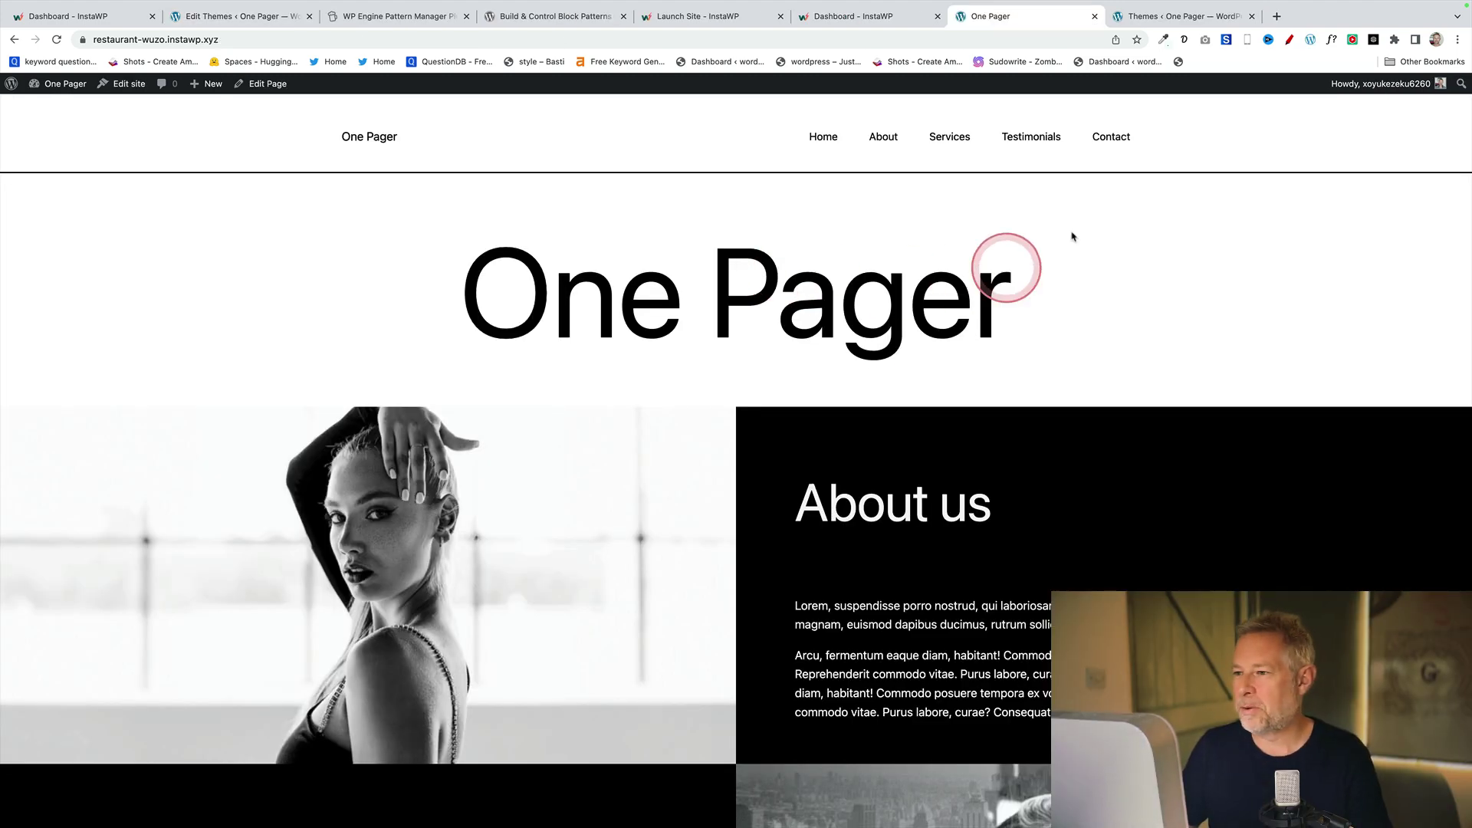
{"action": "left_click", "coordinate": [1111, 138]}
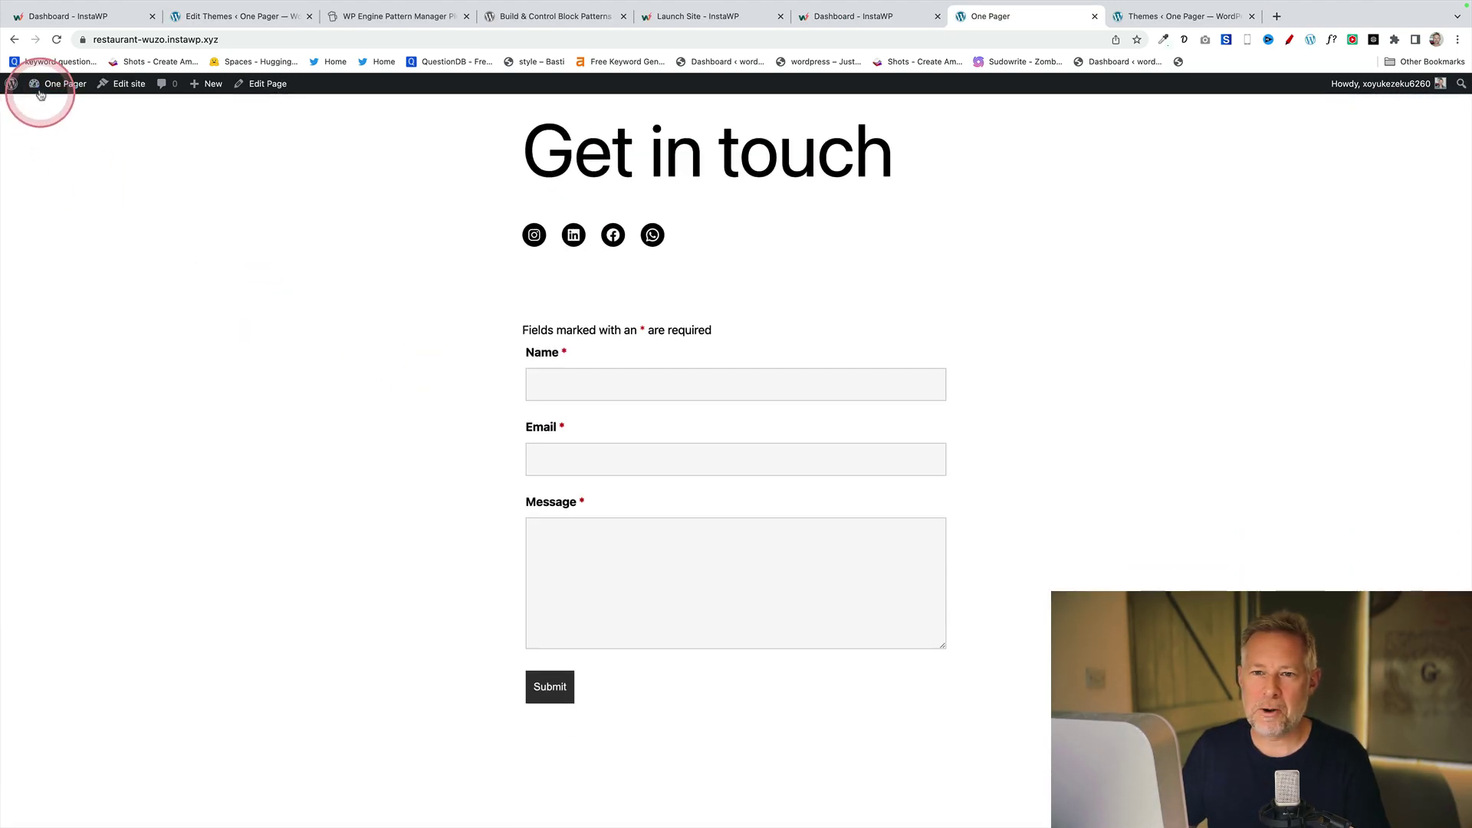
{"action": "mouse_move", "coordinate": [42, 86]}
{"action": "left_click", "coordinate": [46, 114]}
Choose Clone One Page Love in Create Block Theme and pick the one pager screenshot image.
{"action": "mouse_move", "coordinate": [69, 340]}
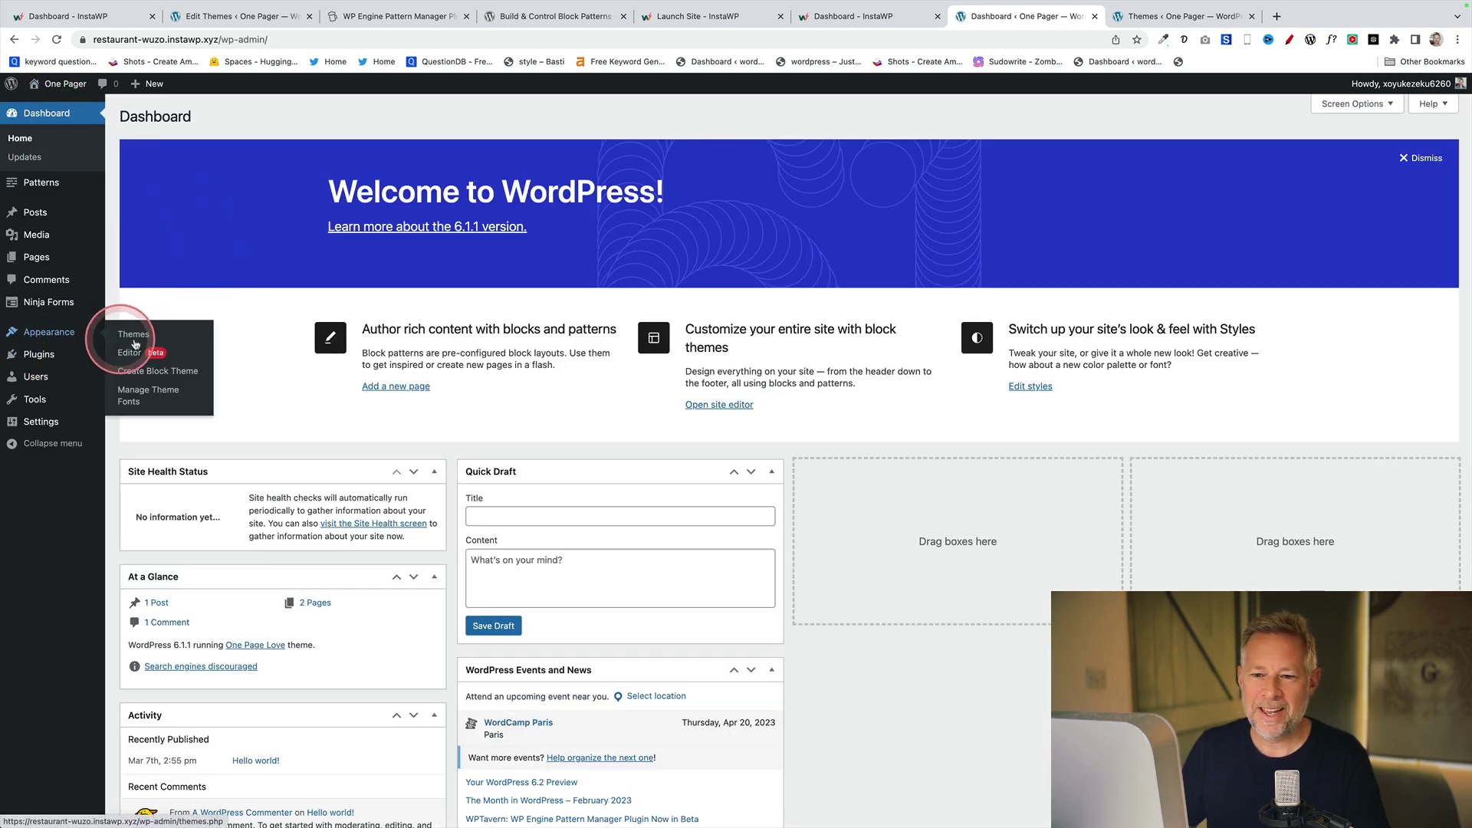
{"action": "left_click", "coordinate": [133, 375]}
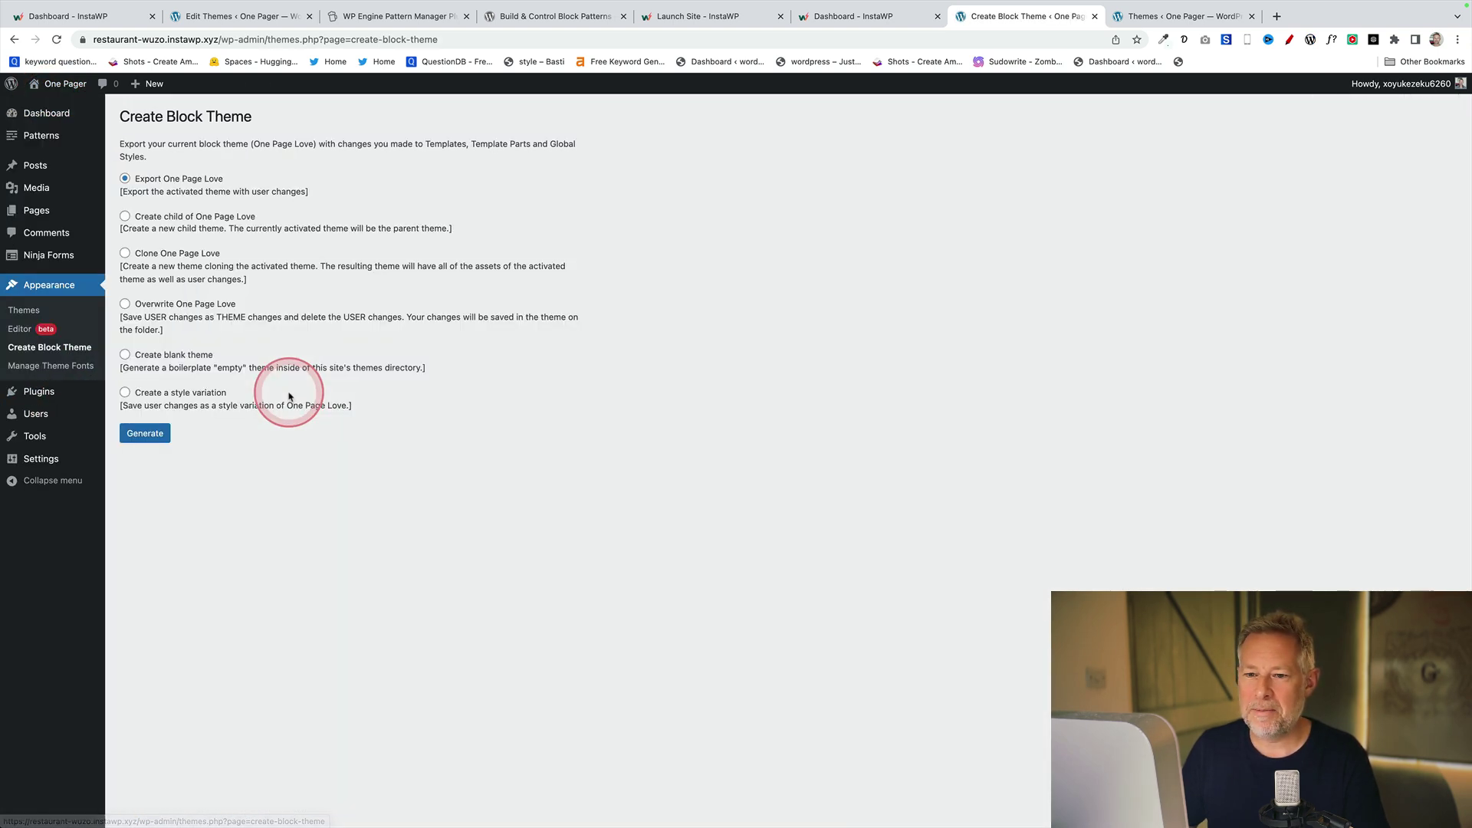
{"action": "left_click", "coordinate": [167, 281]}
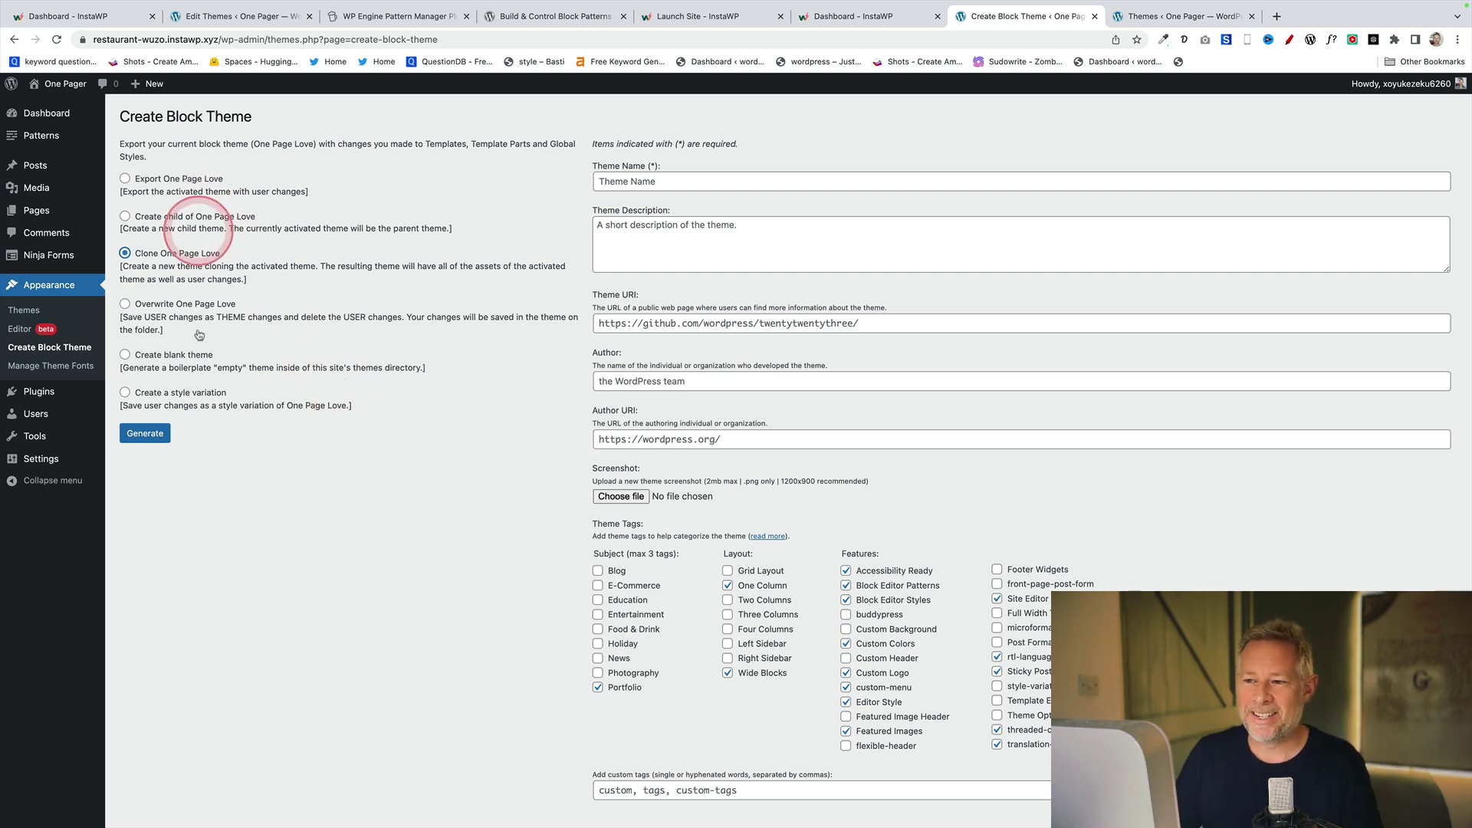
{"action": "left_click", "coordinate": [619, 497]}
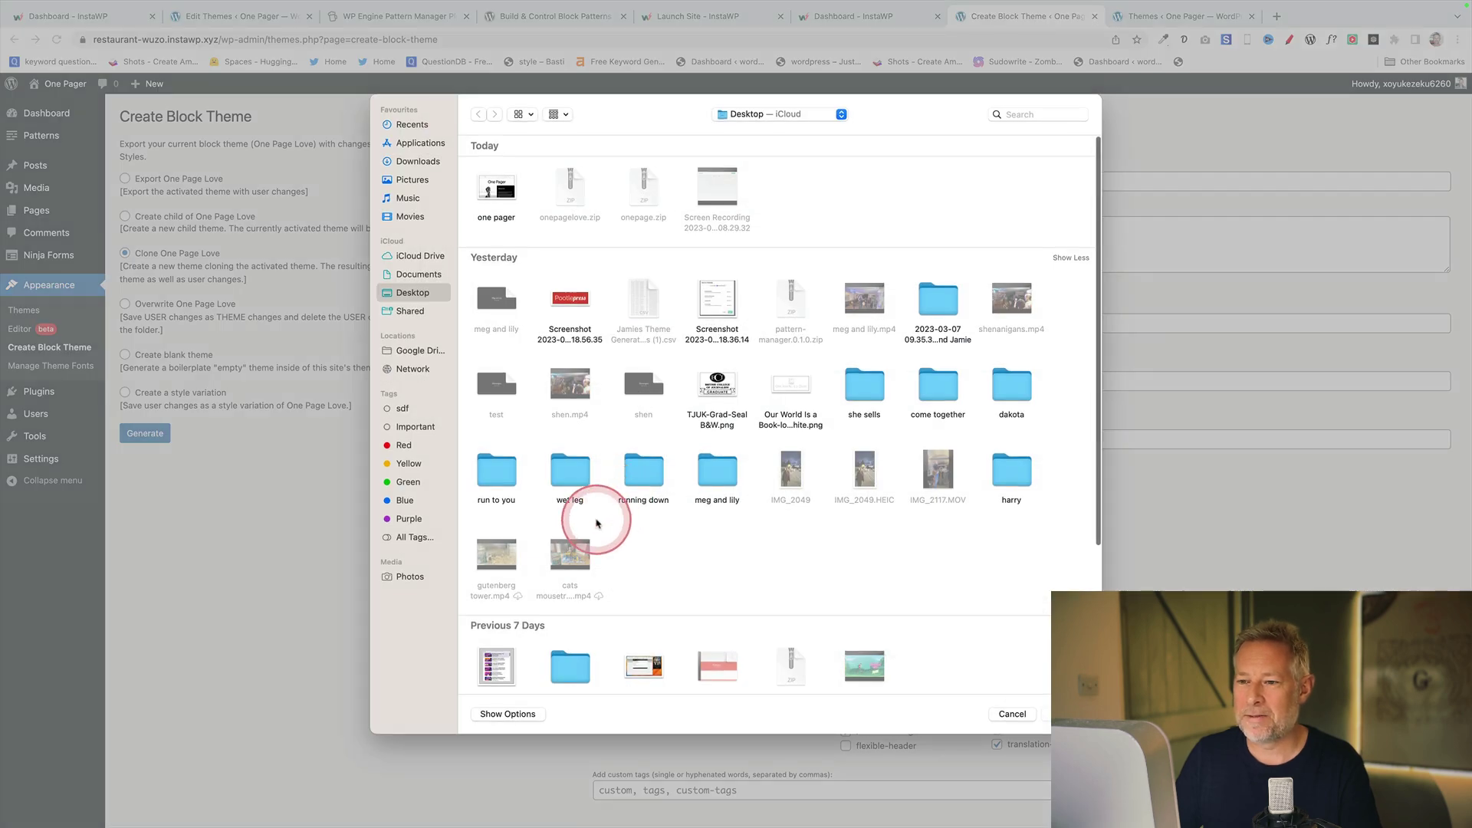
{"action": "left_click", "coordinate": [498, 192]}
Attach the one pager screenshot, name the theme 'One Page Theme' with description 'adfsadf' and theme URI.
{"action": "double_click", "coordinate": [498, 192]}
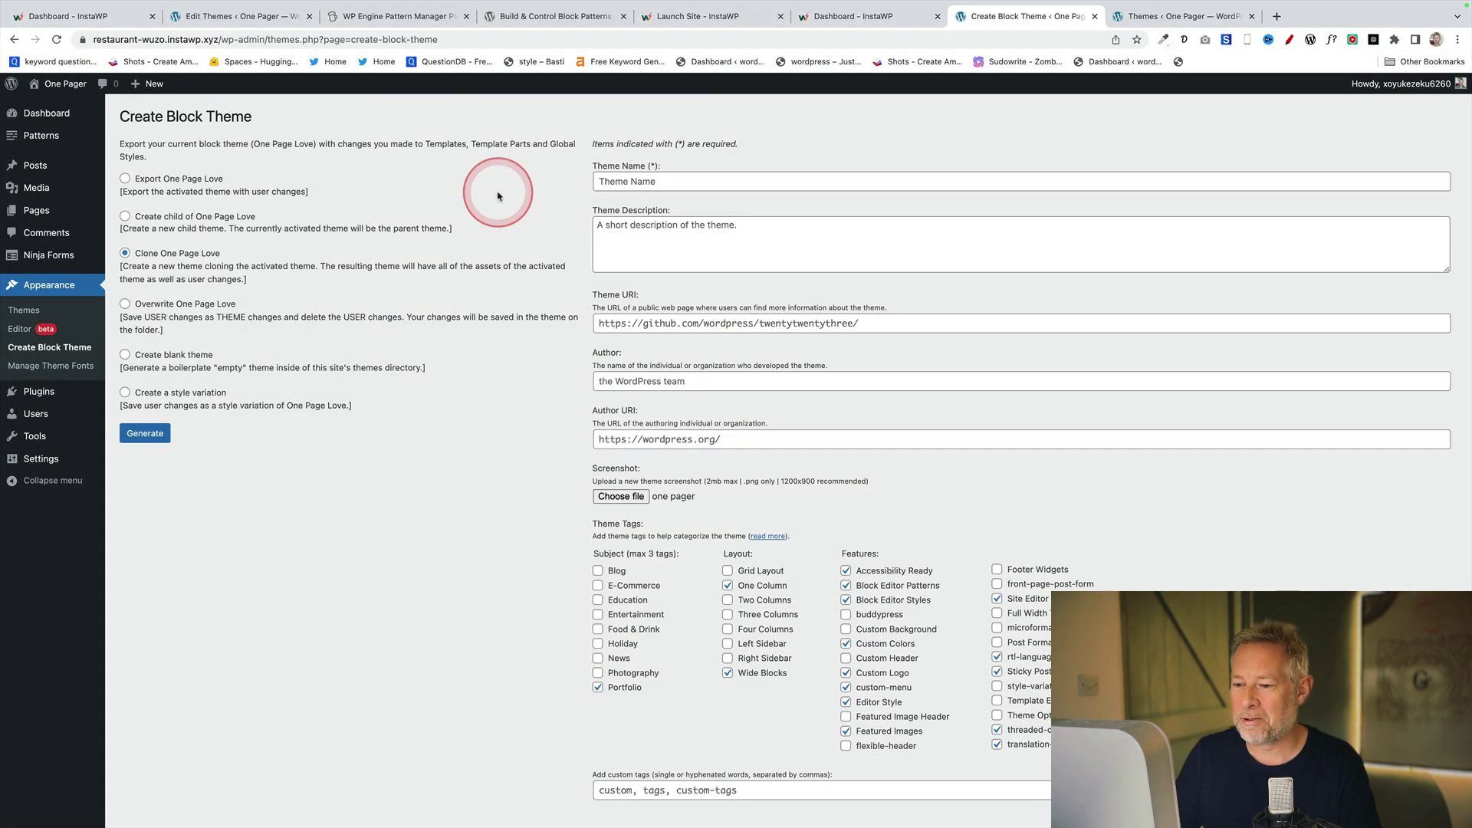
{"action": "left_click", "coordinate": [631, 184]}
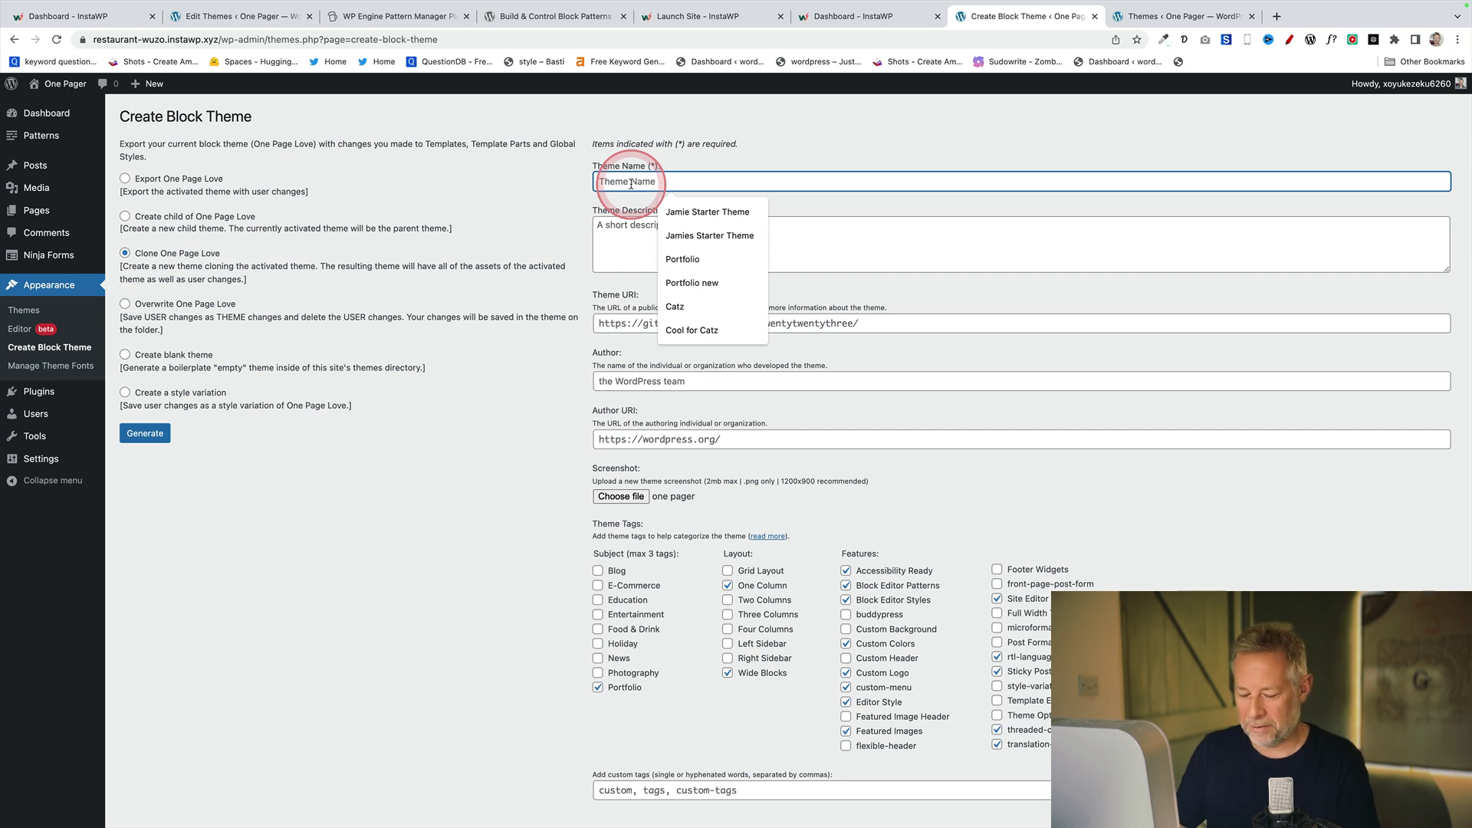
{"action": "type", "text": "One Page Theme"}
{"action": "left_click", "coordinate": [642, 230]}
{"action": "type", "text": "adfsadf"}
{"action": "left_click", "coordinate": [647, 320]}
{"action": "left_click", "coordinate": [671, 353]}
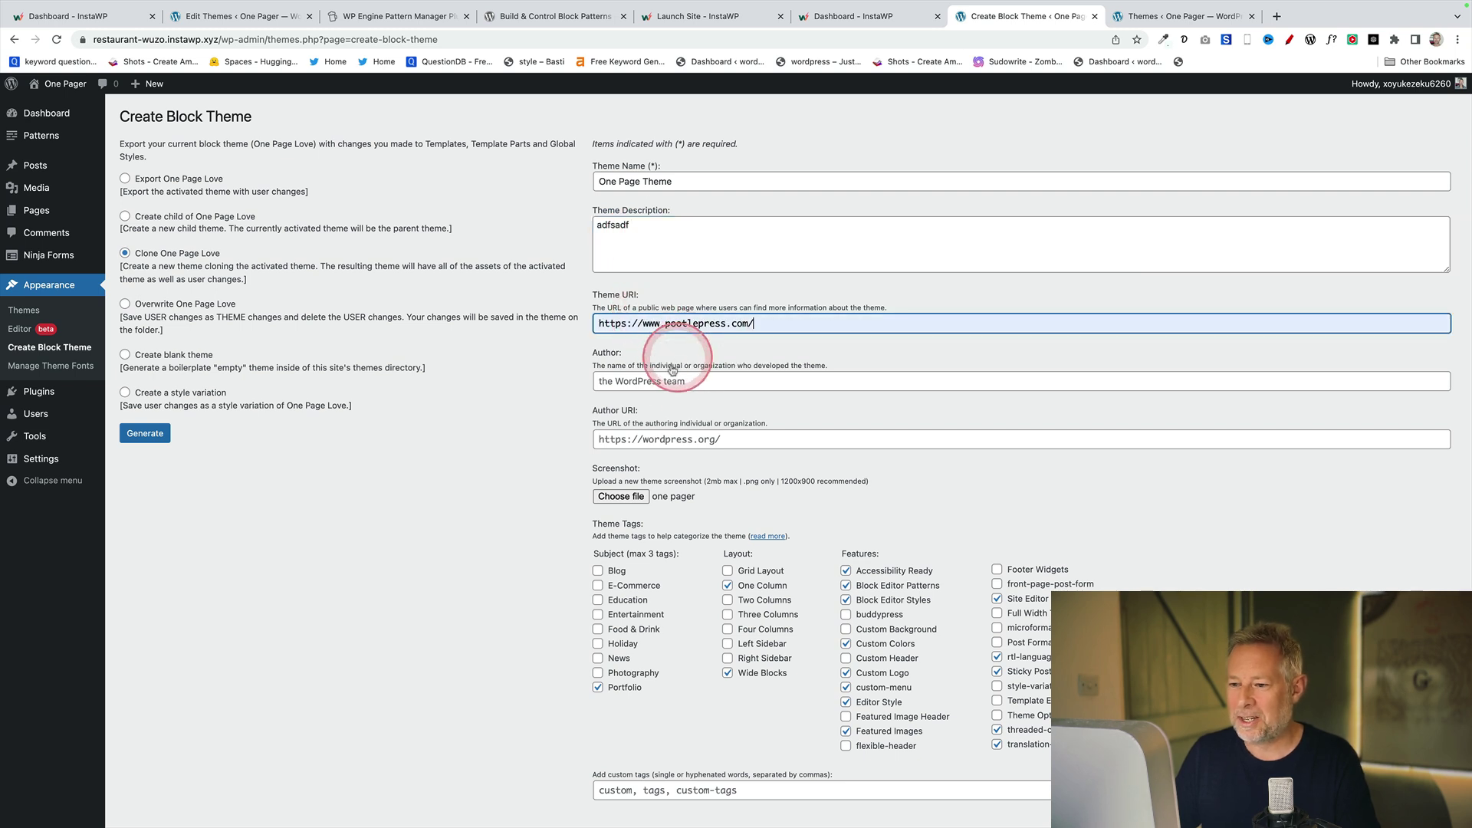
Enter the author's name and author URI, then scroll through the theme tag options.
{"action": "left_click", "coordinate": [675, 381]}
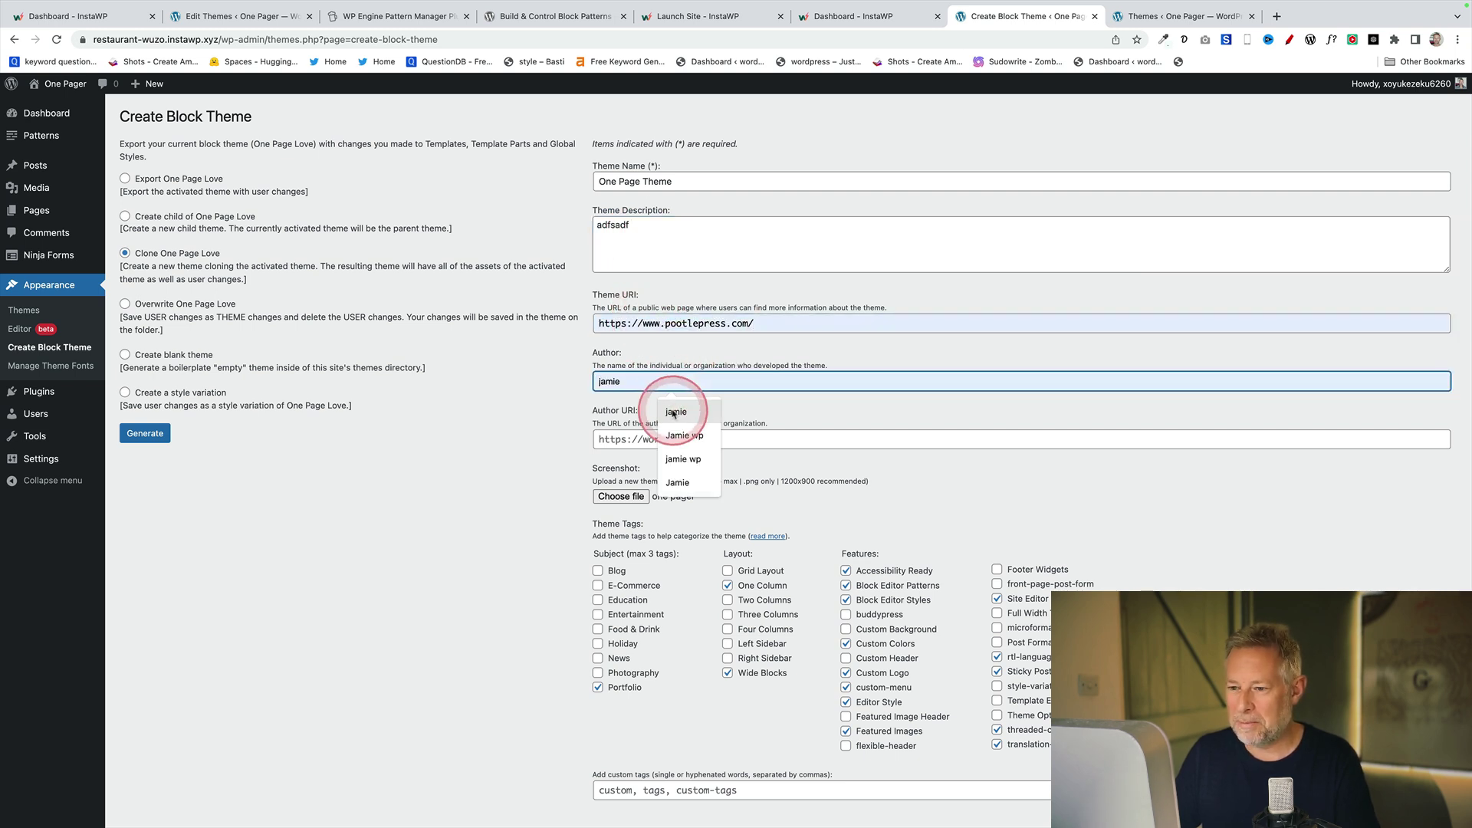
{"action": "left_click", "coordinate": [636, 440]}
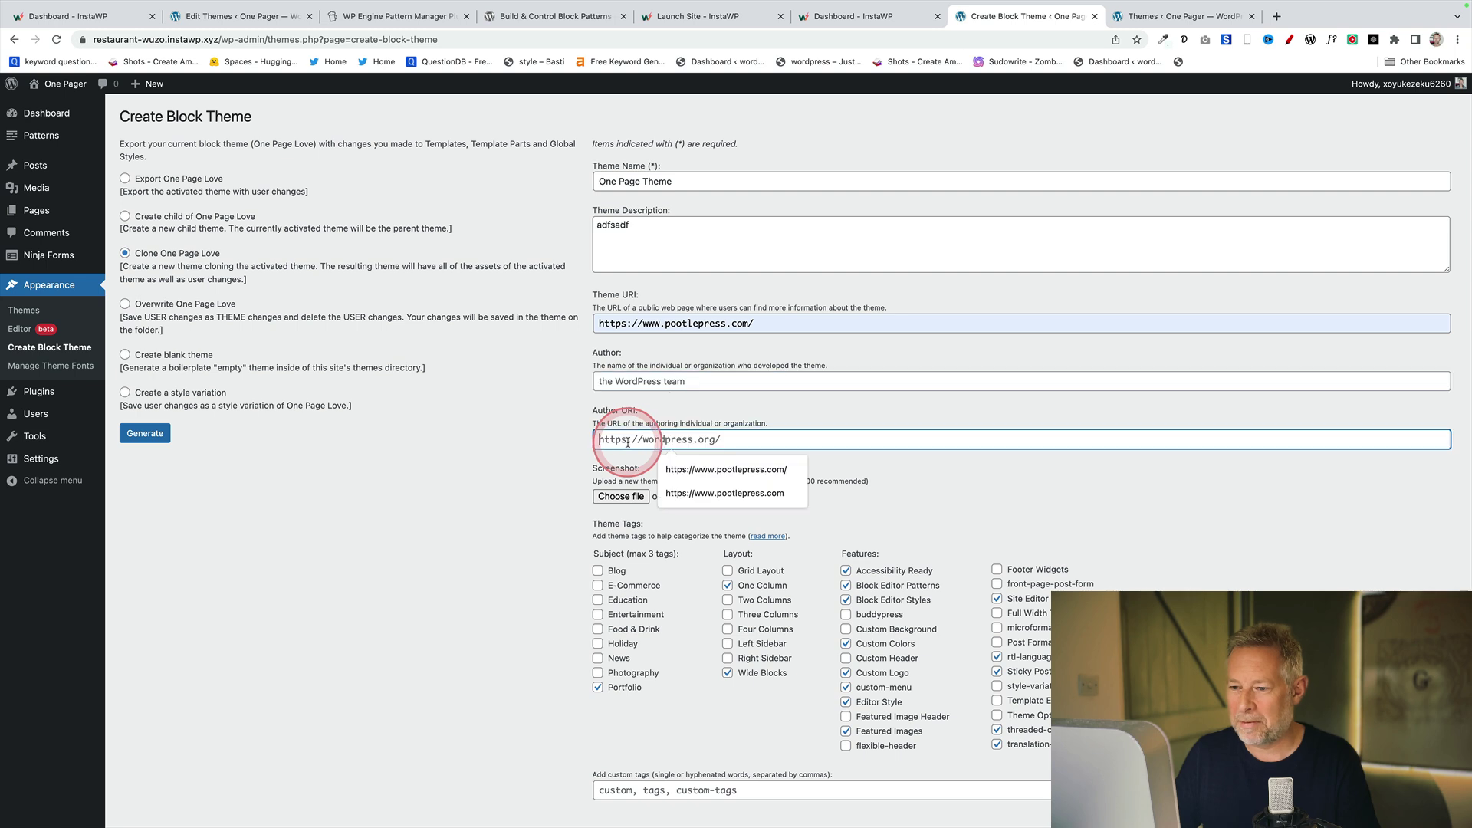
{"action": "left_click", "coordinate": [685, 468]}
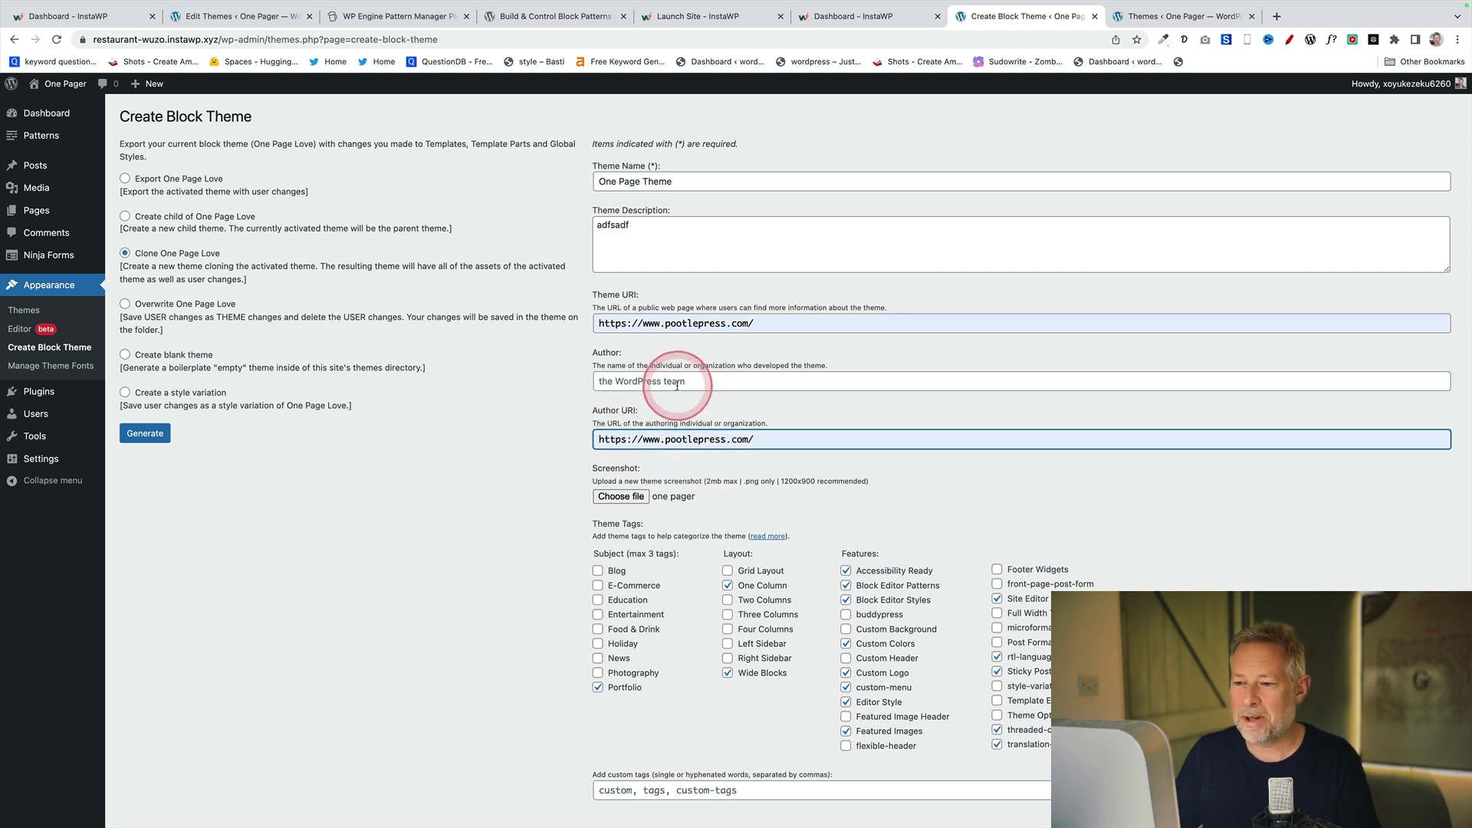
{"action": "left_click", "coordinate": [677, 384]}
{"action": "type", "text": "JAMIE"}
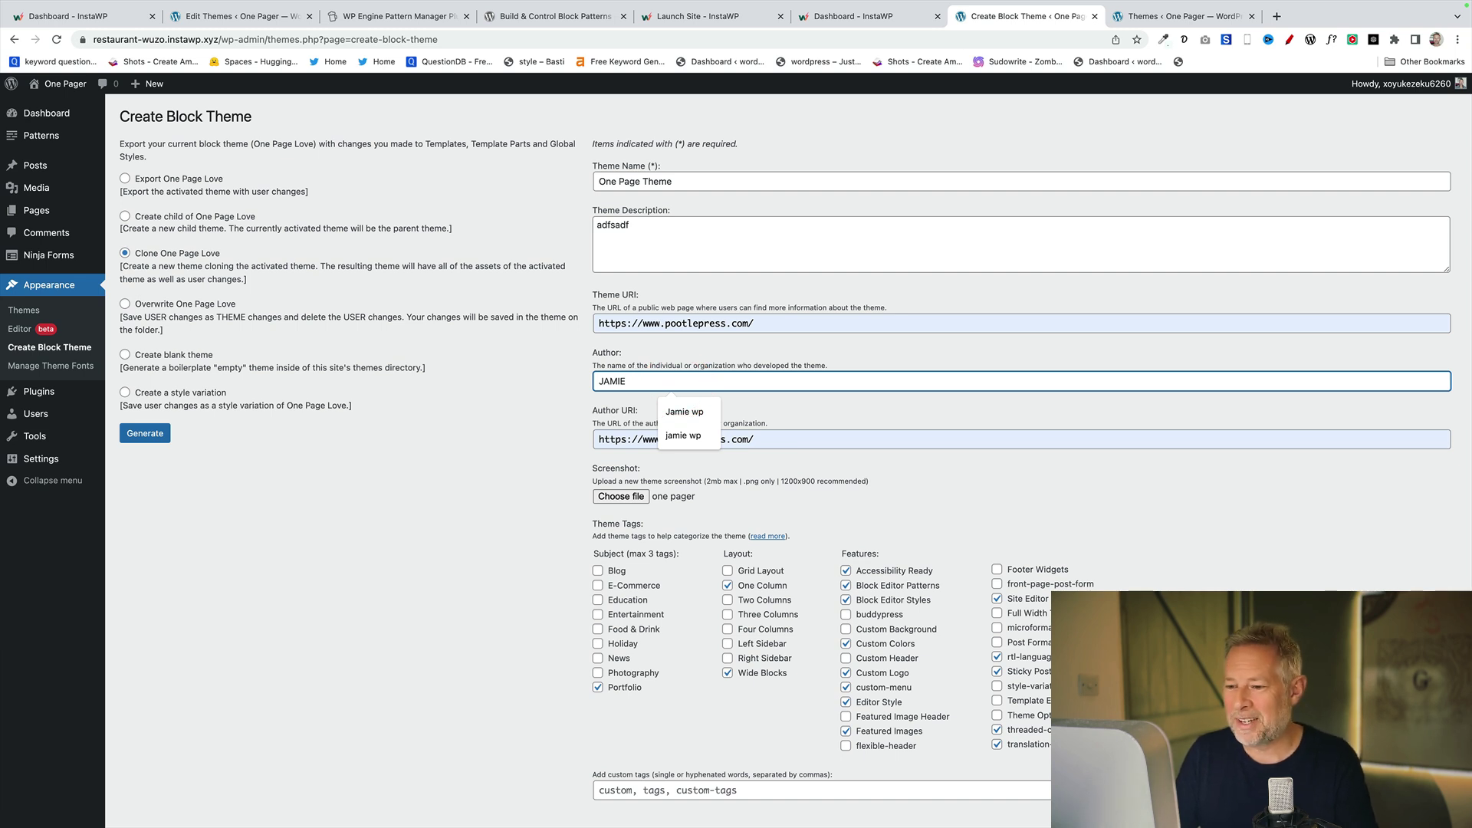
{"action": "left_click", "coordinate": [671, 349]}
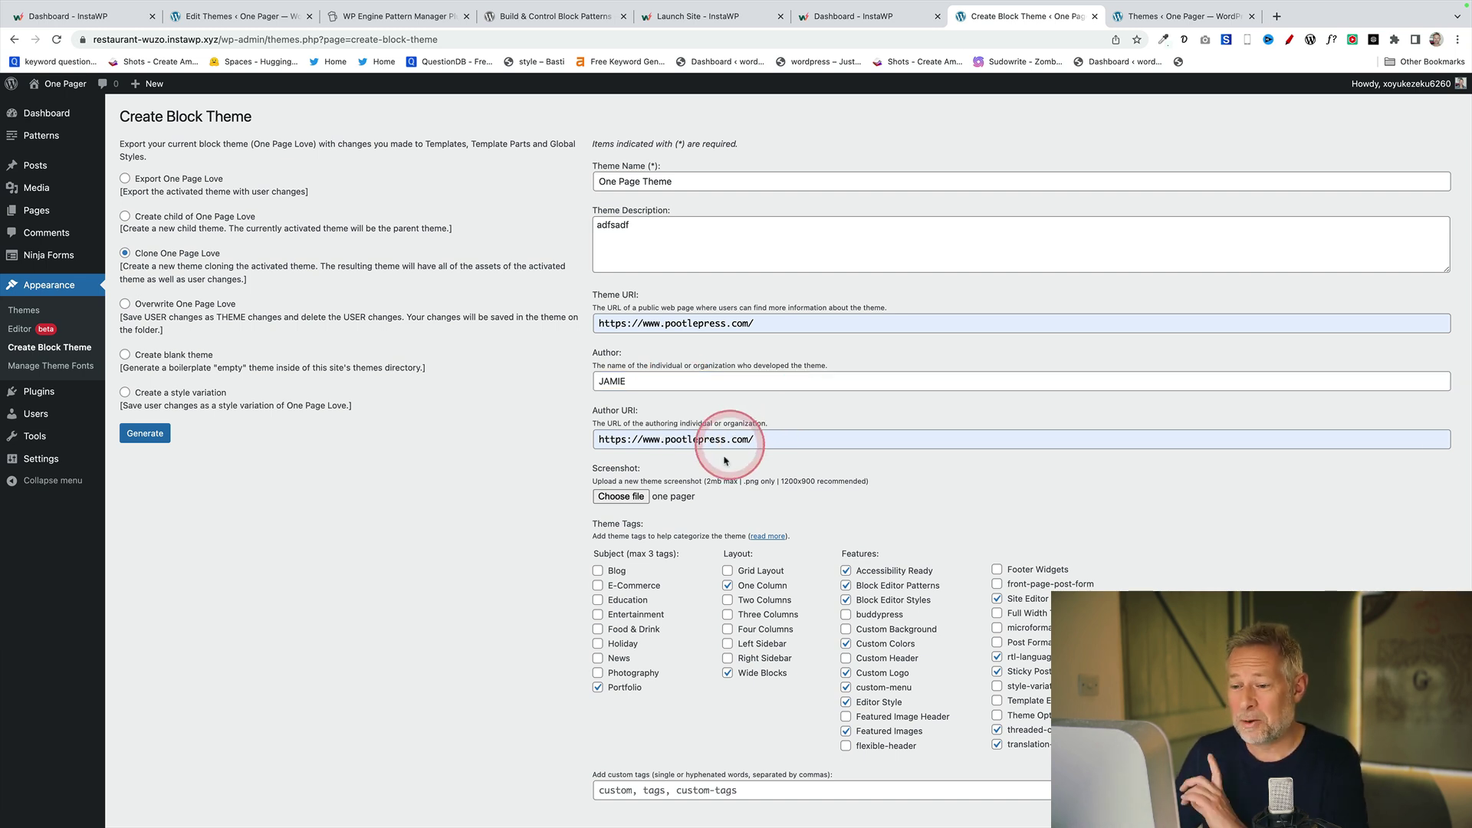
{"action": "scroll", "coordinate": [608, 674], "scroll_direction": "down", "scroll_amount": 1}
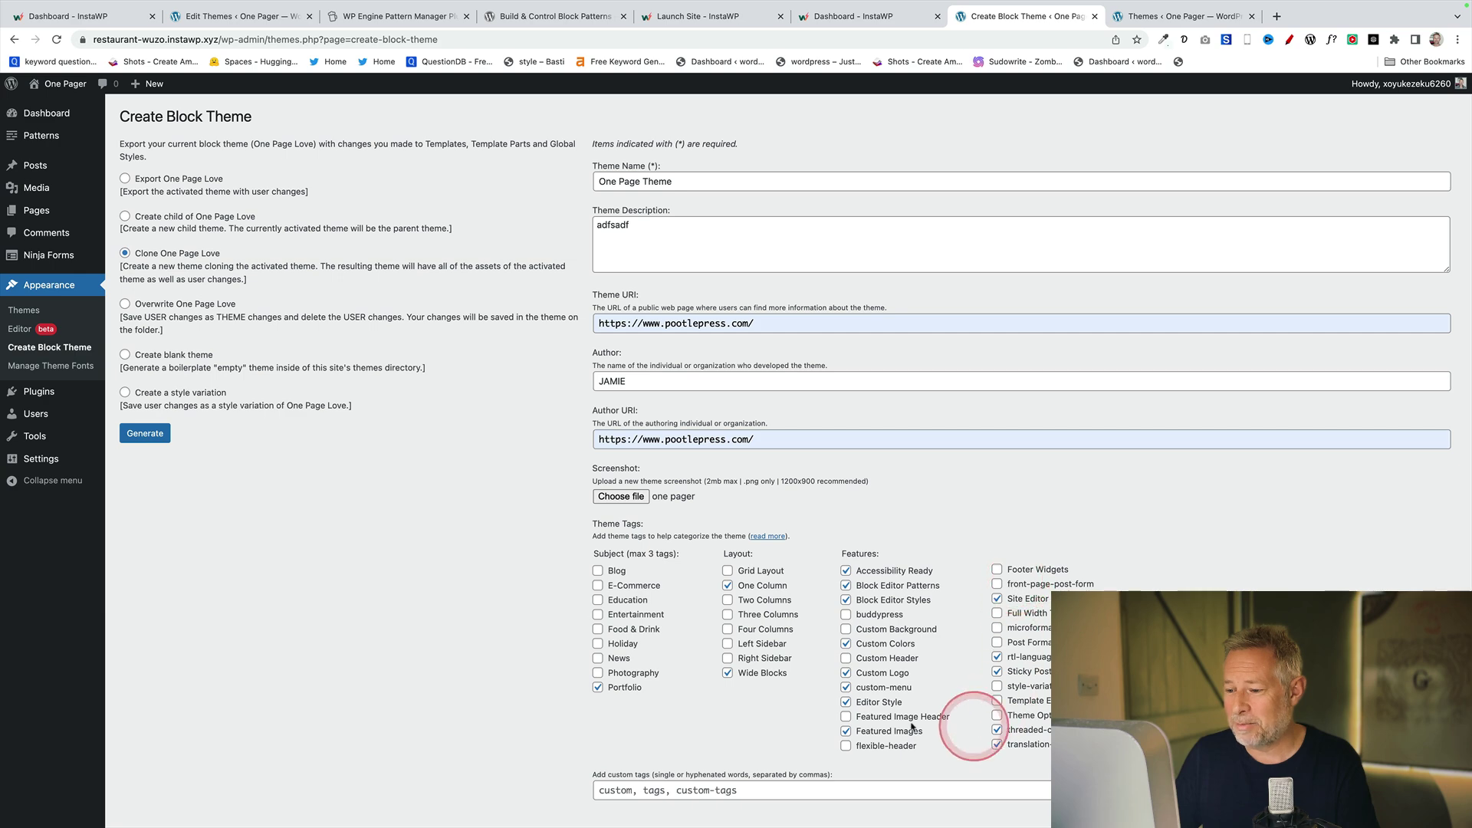
{"action": "scroll", "coordinate": [749, 678], "scroll_direction": "down", "scroll_amount": 1}
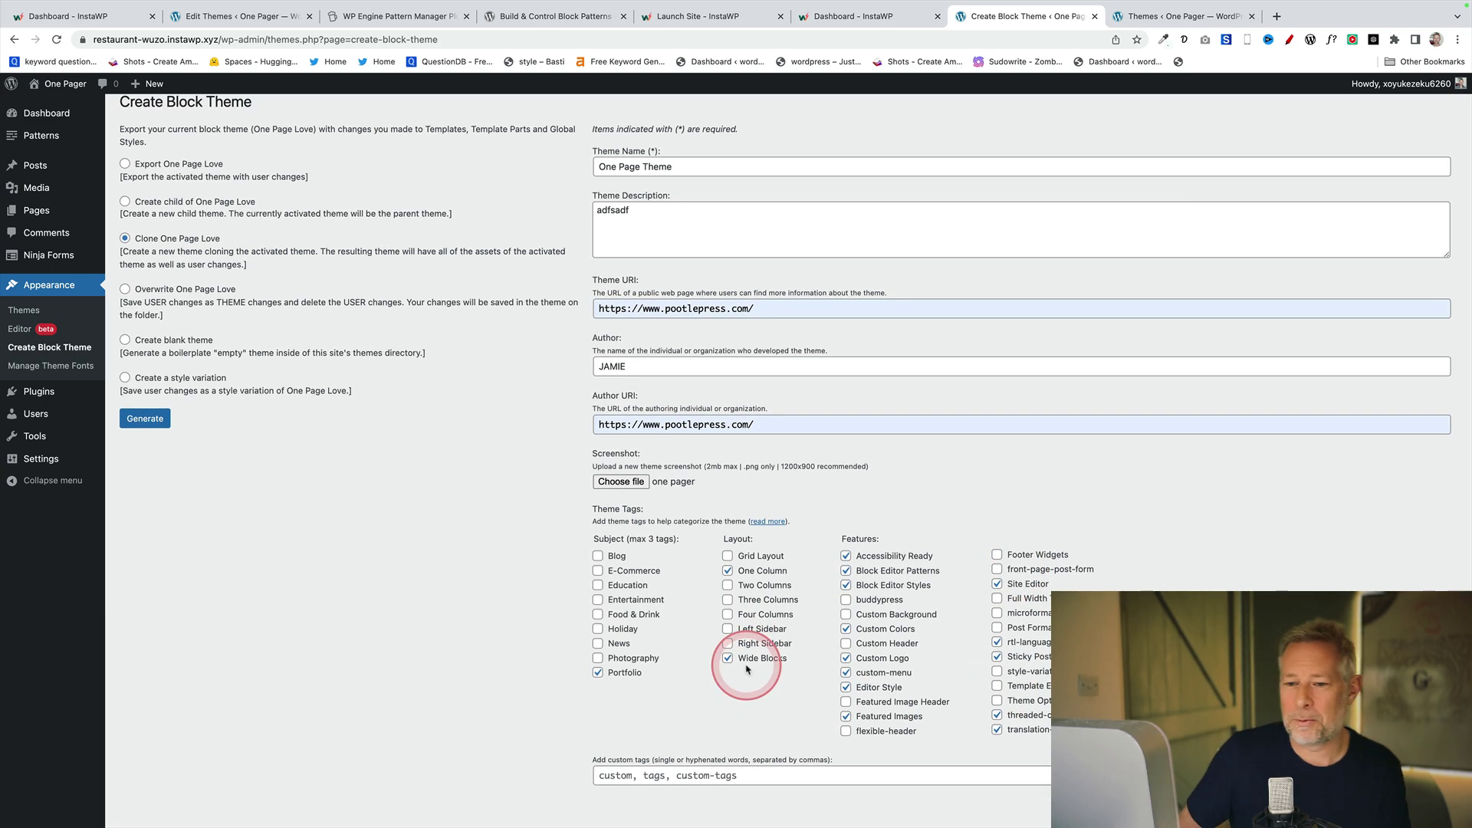
{"action": "scroll", "coordinate": [460, 625], "scroll_direction": "up", "scroll_amount": 1}
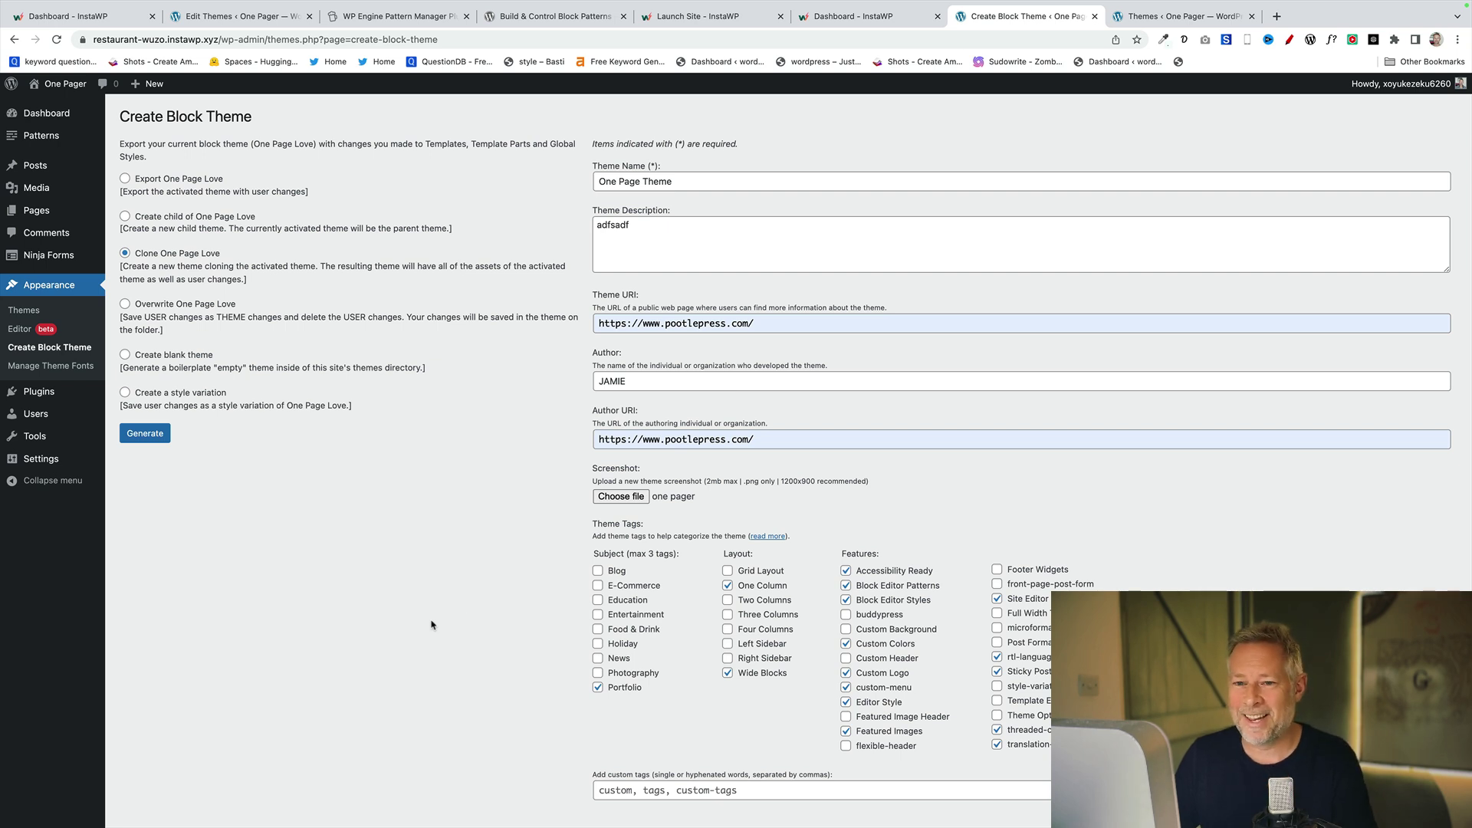
Generate the cloned theme and confirm onepagetheme.zip has downloaded.
{"action": "left_click", "coordinate": [139, 434]}
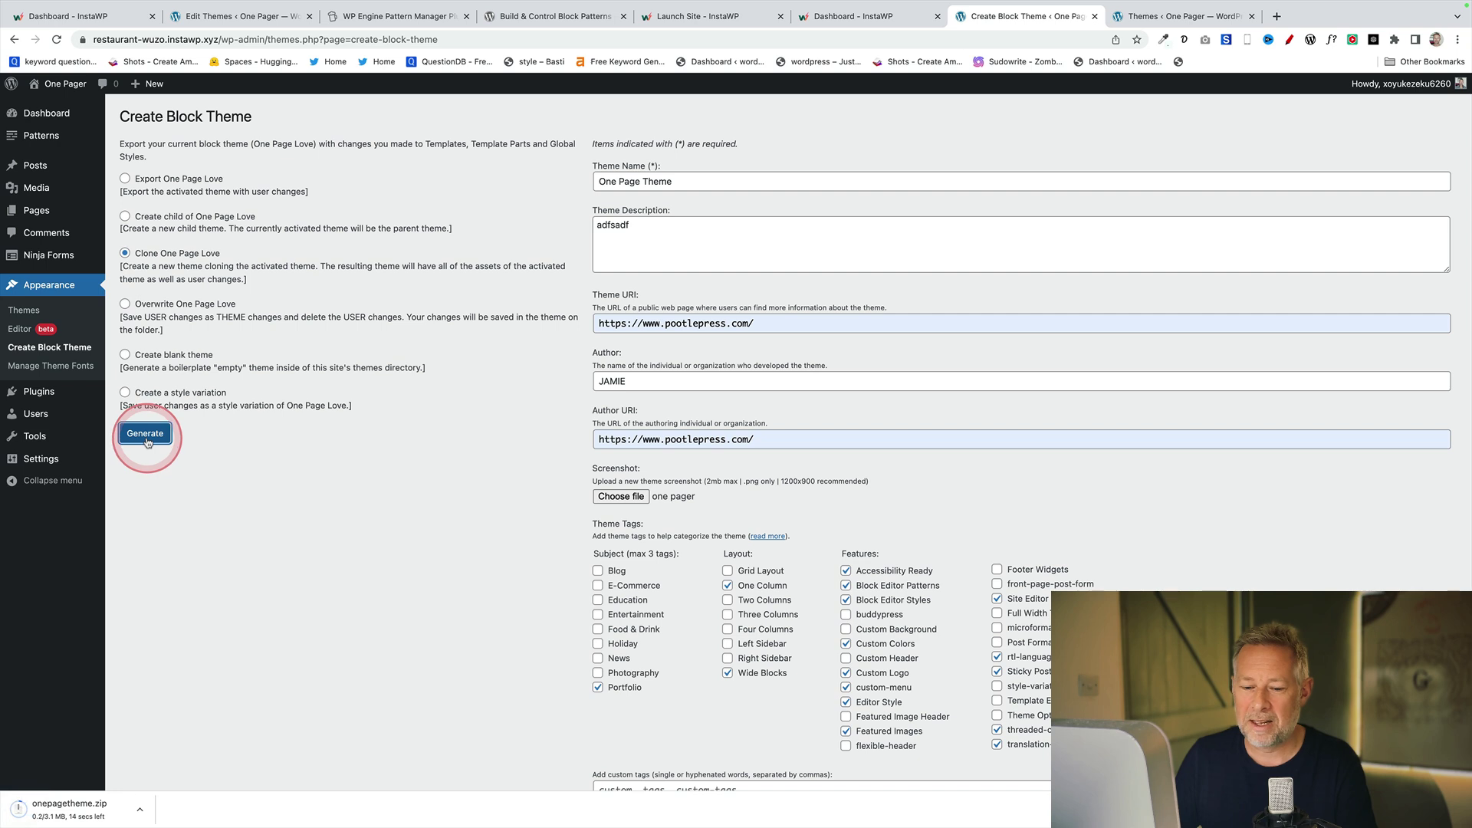
{"action": "left_click", "coordinate": [66, 801]}
{"action": "left_click", "coordinate": [82, 803]}
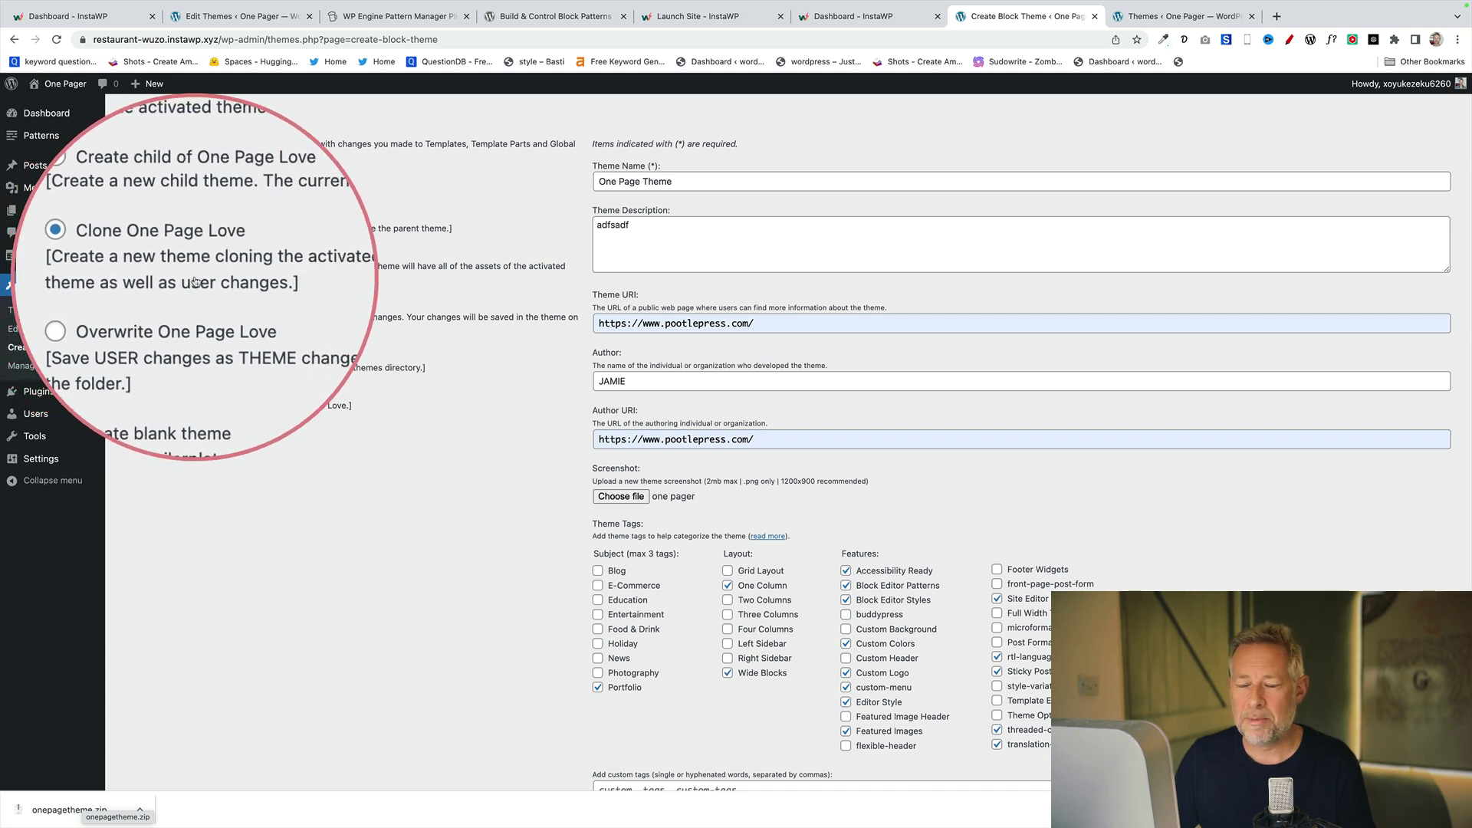
Switch to the Starter Theme site's Themes page to add a new theme.
{"action": "left_click", "coordinate": [372, 457]}
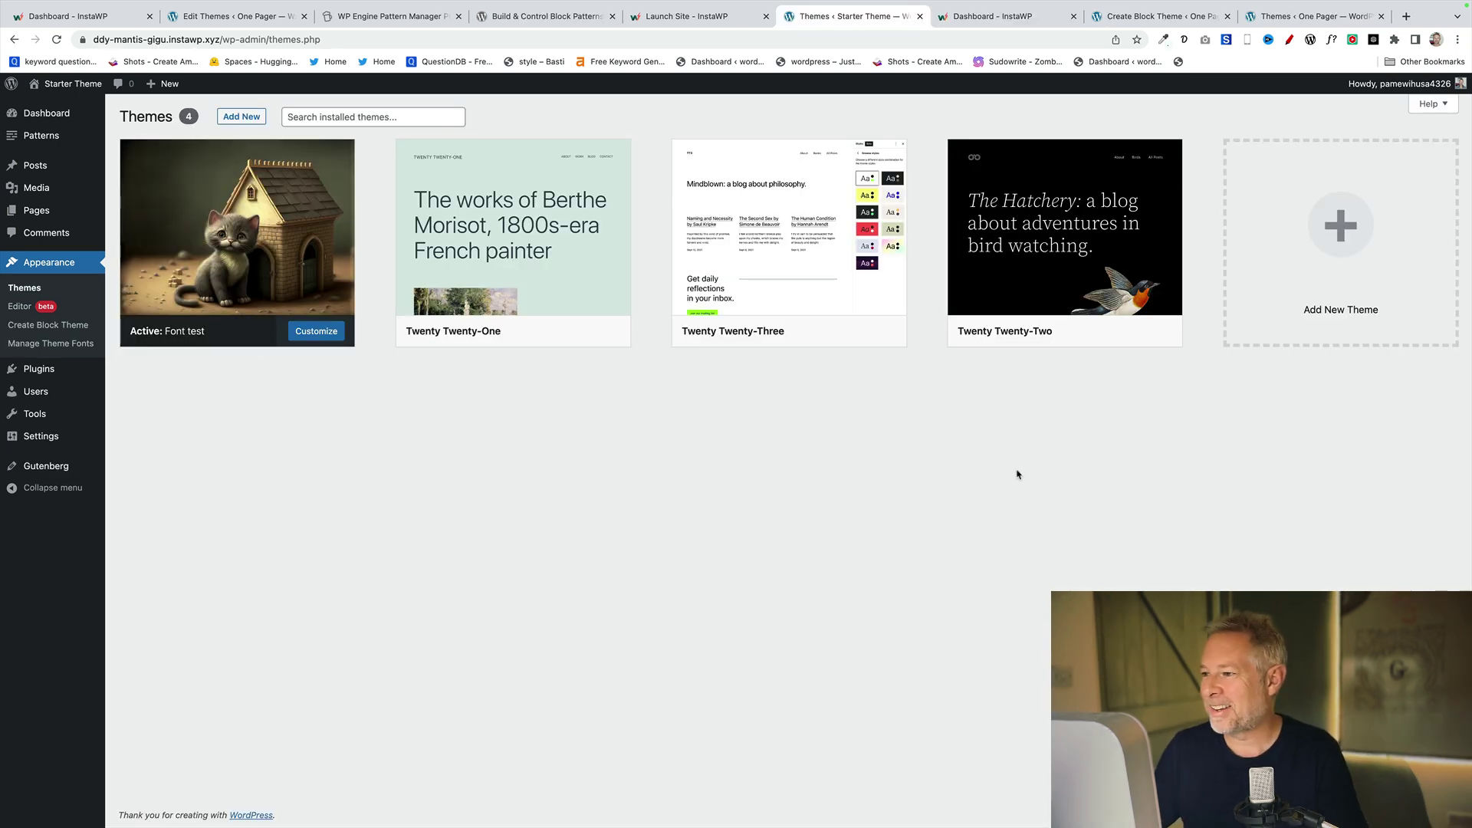
{"action": "left_click", "coordinate": [1018, 477]}
Upload and install onepagetheme.zip on the Starter Theme site.
{"action": "left_click", "coordinate": [1337, 227]}
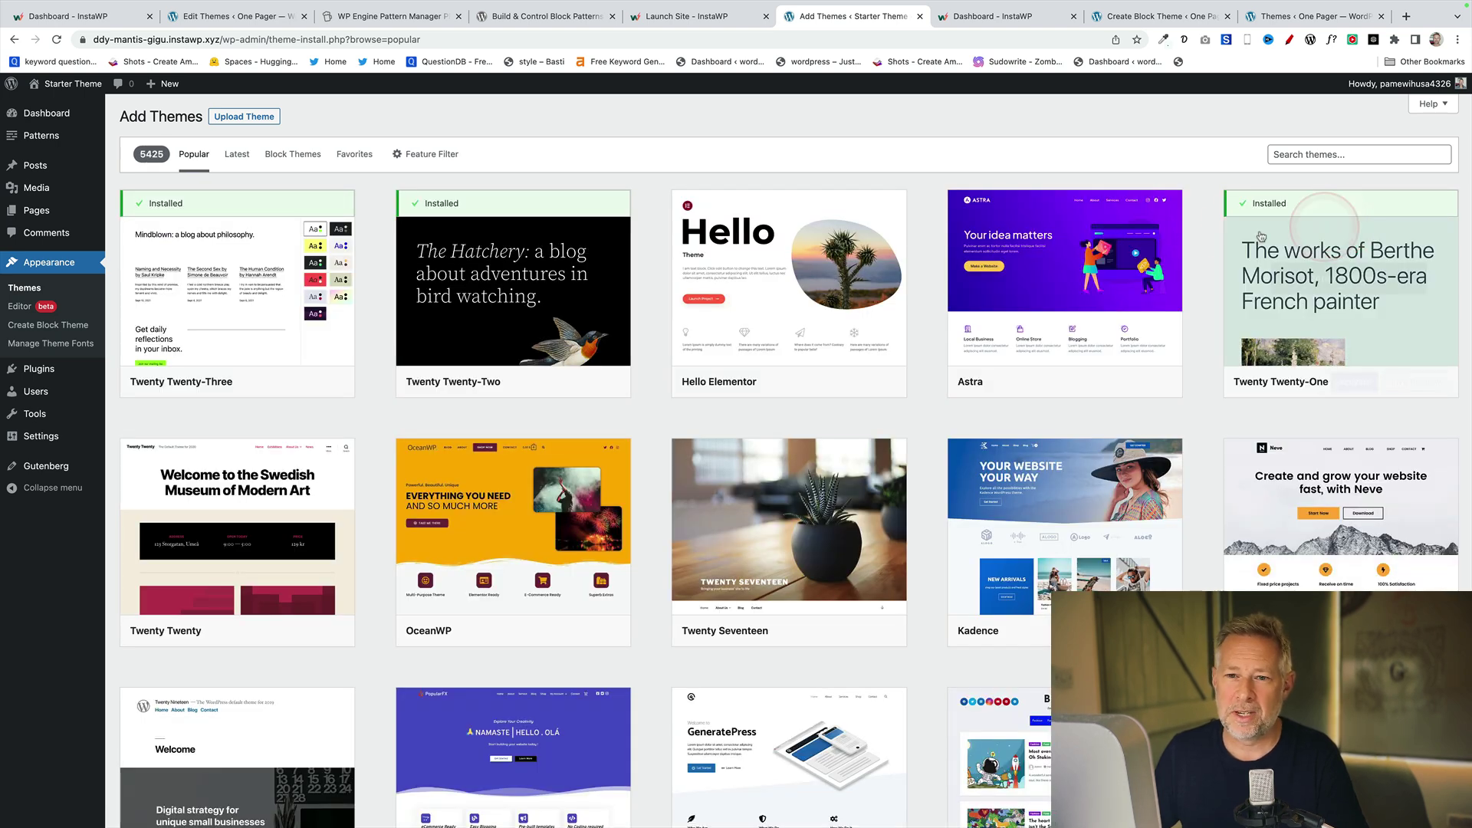
{"action": "left_click", "coordinate": [226, 120]}
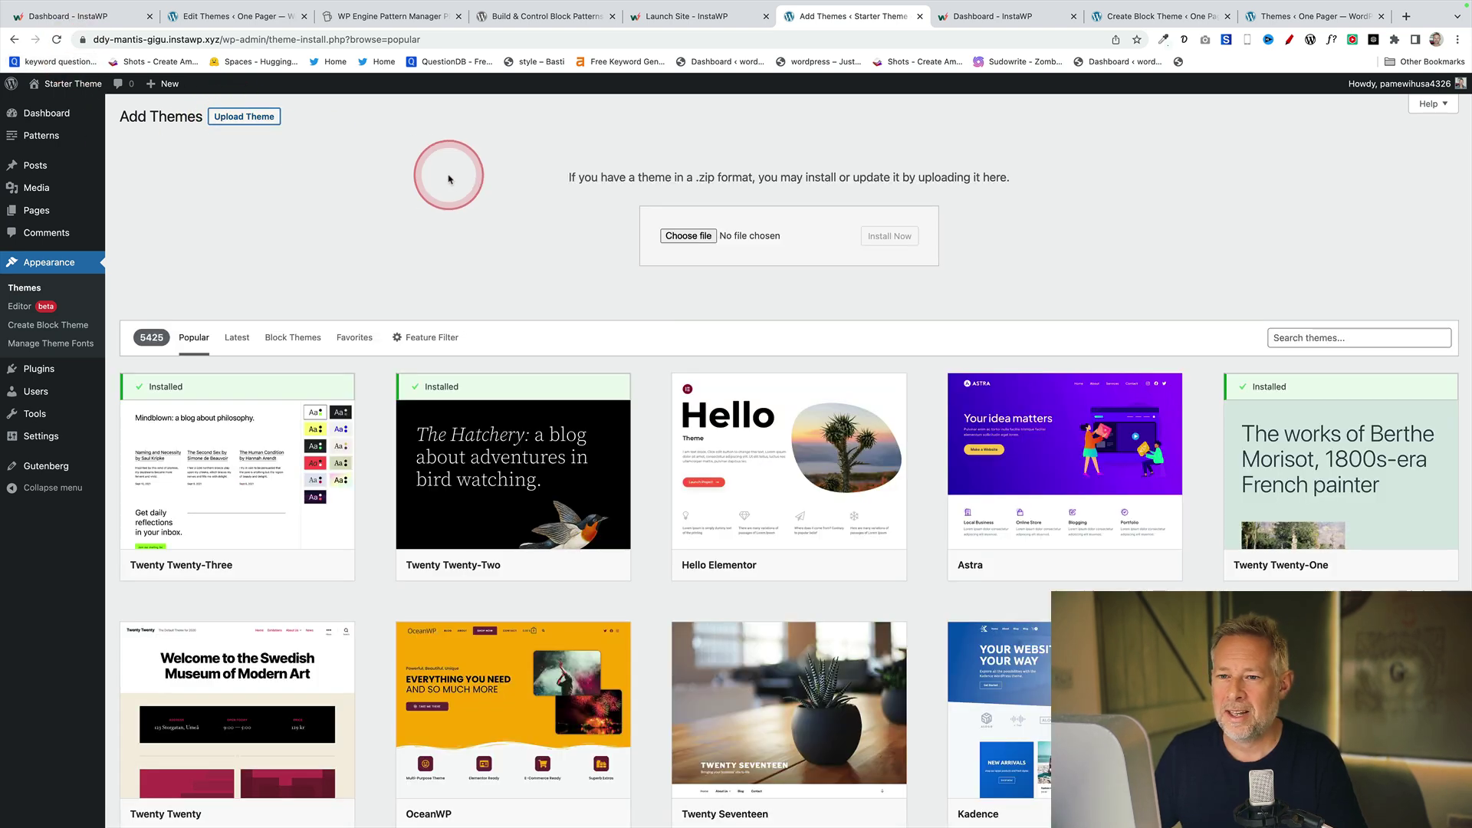
{"action": "left_click", "coordinate": [686, 235]}
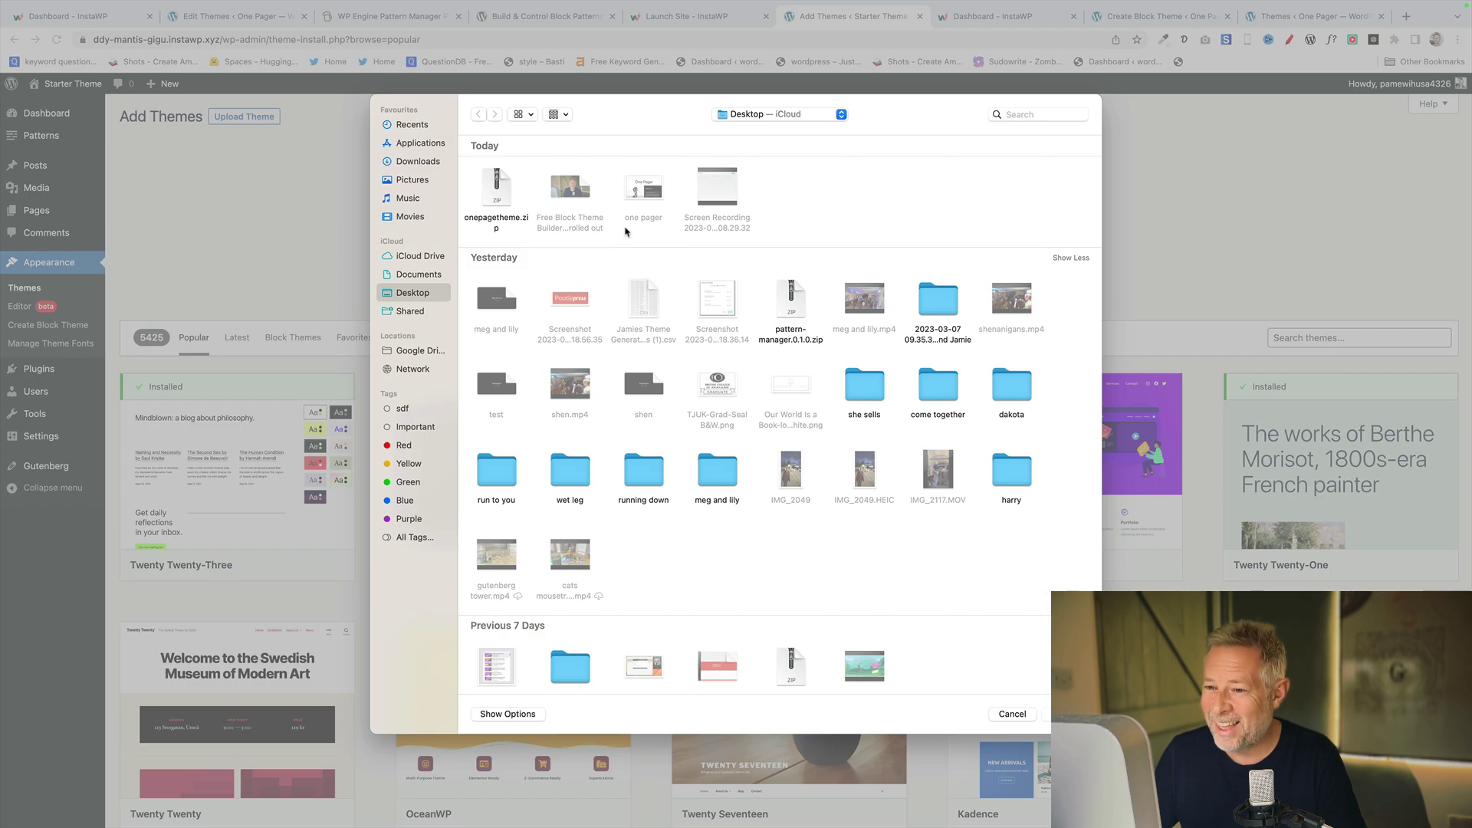
{"action": "left_click", "coordinate": [498, 193]}
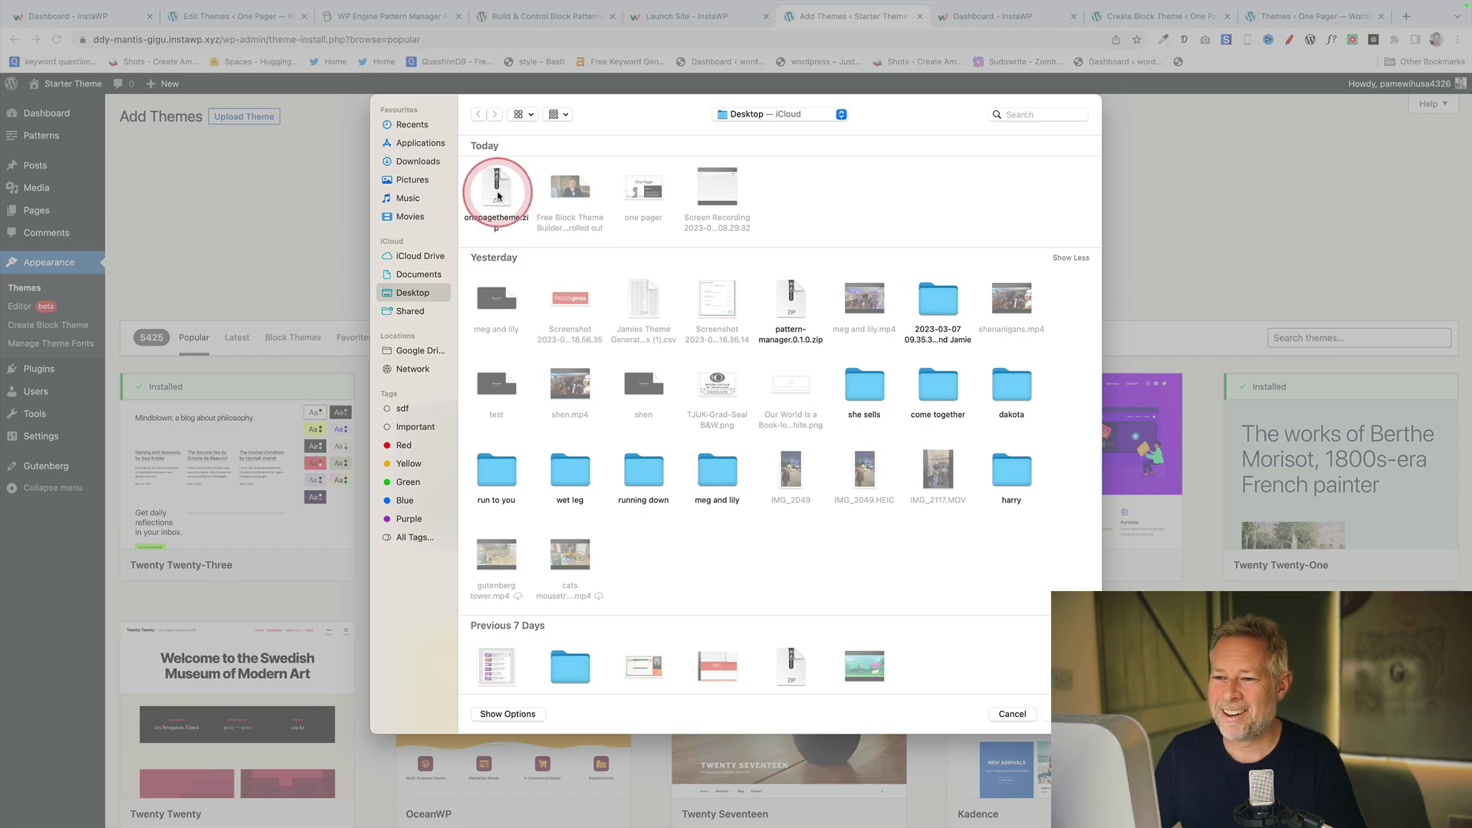
{"action": "left_click", "coordinate": [498, 193]}
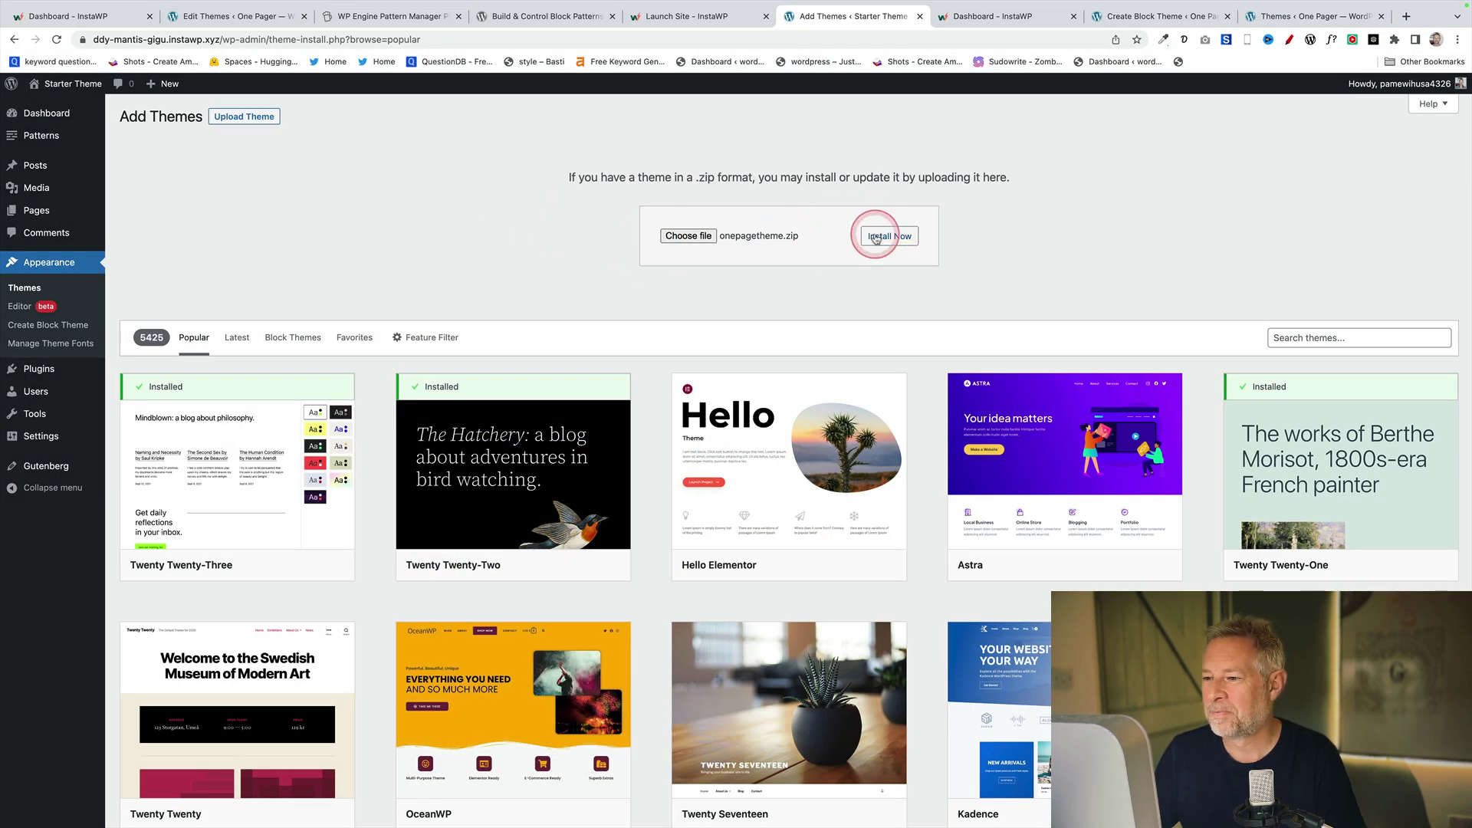
{"action": "left_click", "coordinate": [875, 237]}
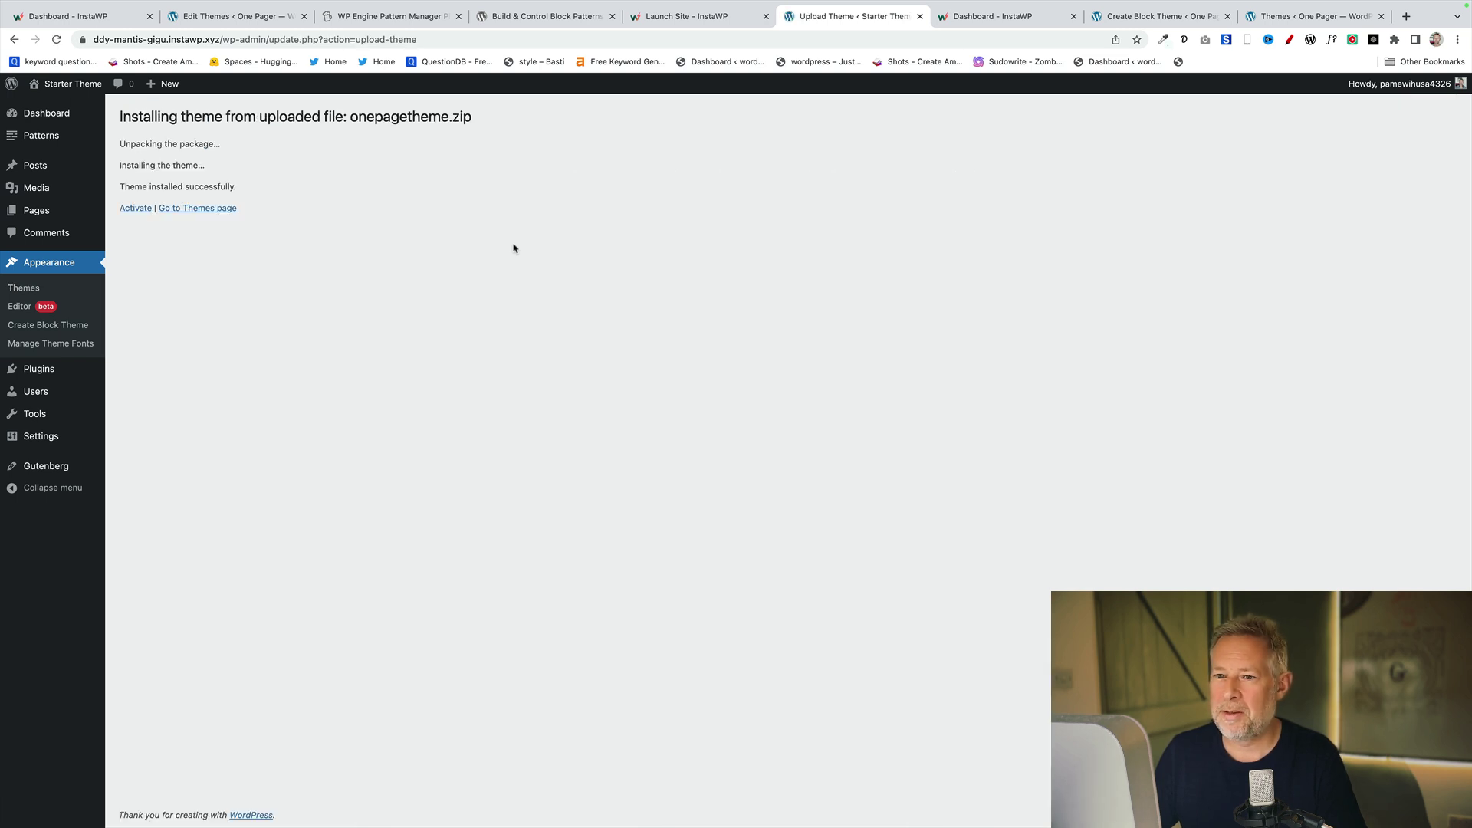
Activate One Page Theme so it shows as the active one among five themes.
{"action": "left_click", "coordinate": [135, 209]}
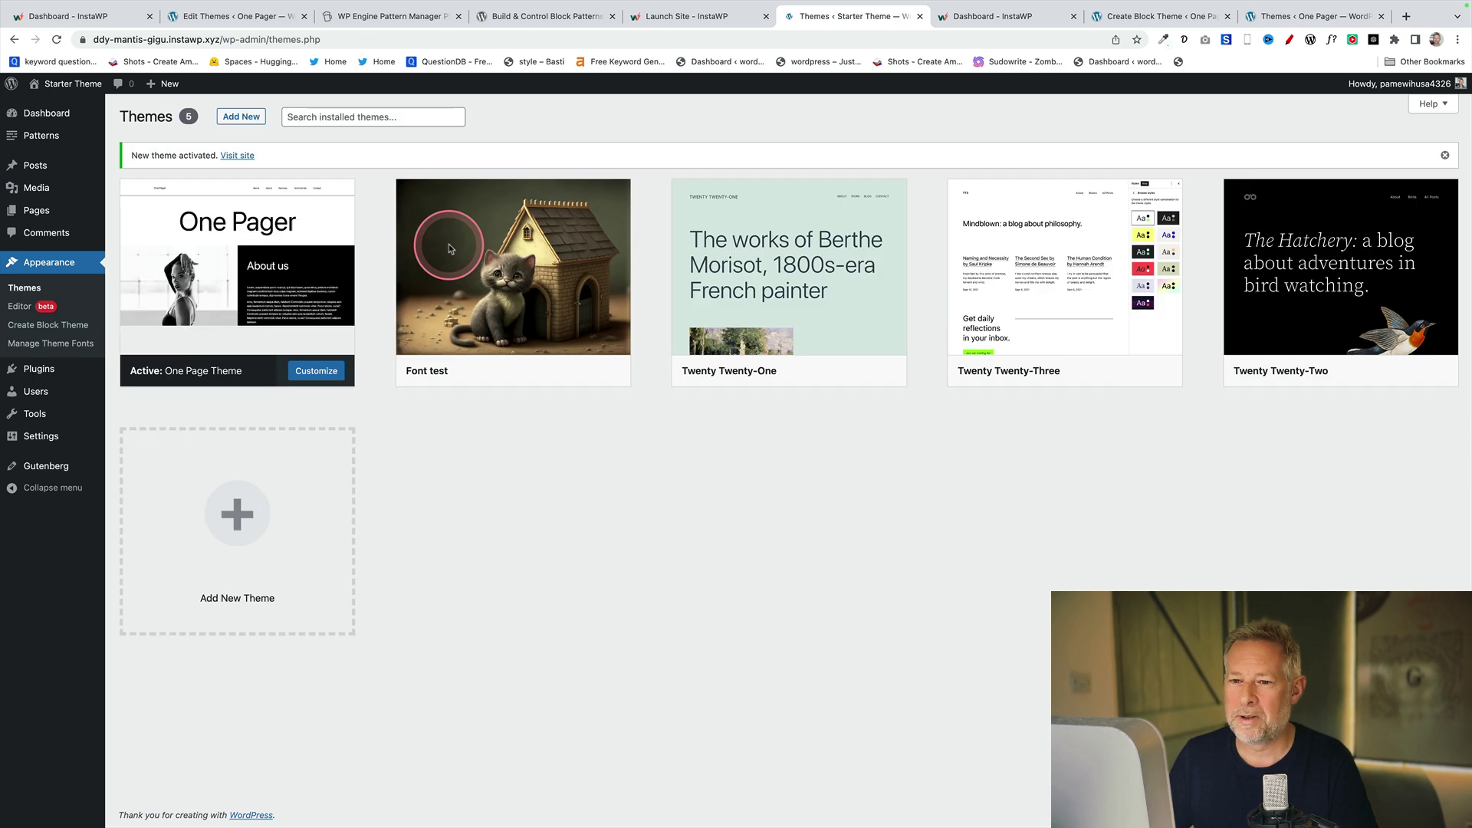
{"action": "left_click", "coordinate": [214, 274]}
{"action": "left_click", "coordinate": [420, 433]}
{"action": "left_click", "coordinate": [486, 468]}
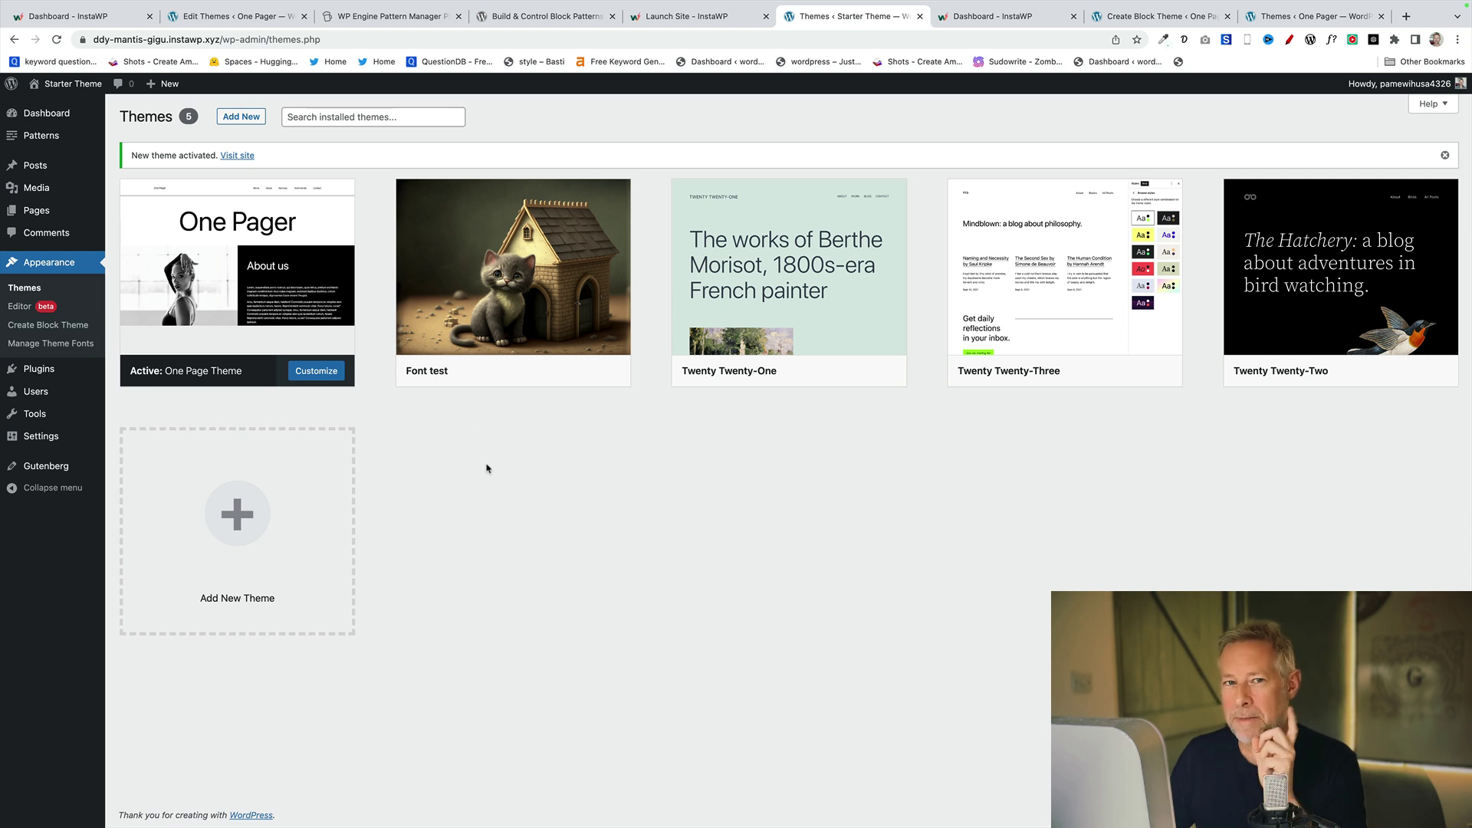
{"action": "left_click", "coordinate": [571, 131]}
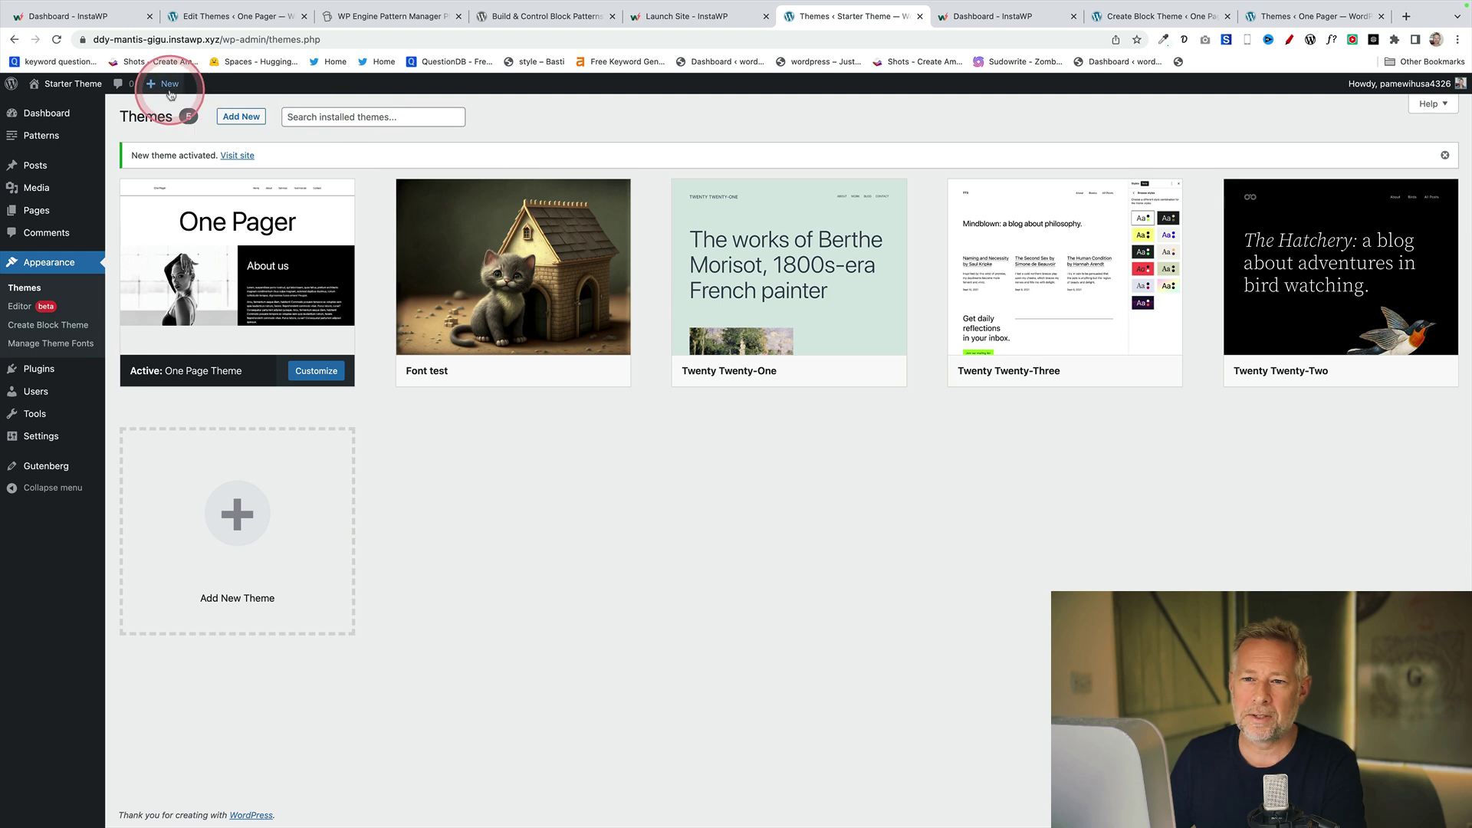
Insert the Featured One Pager pattern into a new page with About us, Services and Get in touch sections.
{"action": "left_click", "coordinate": [157, 141]}
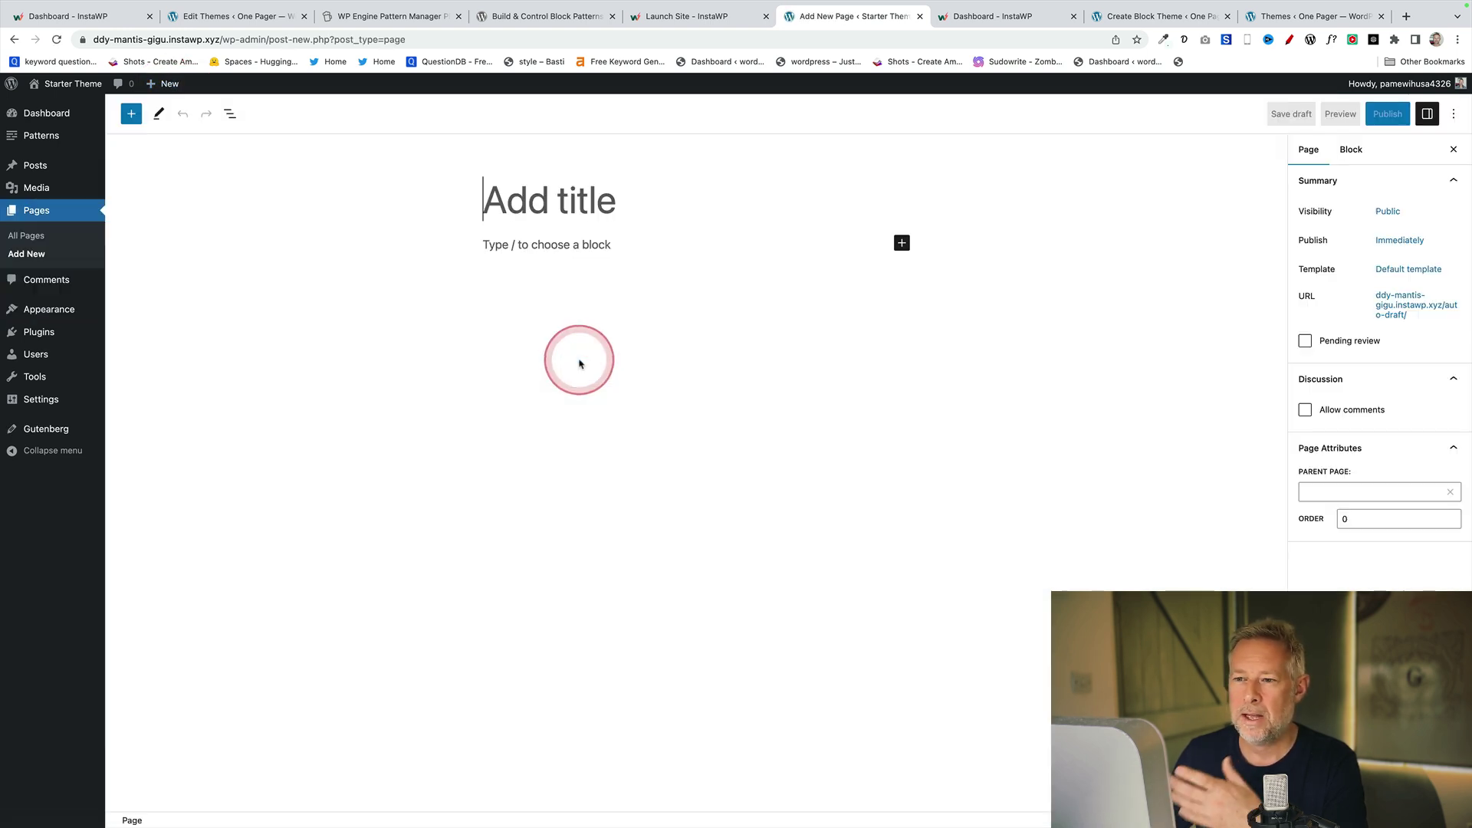
{"action": "left_click", "coordinate": [131, 114]}
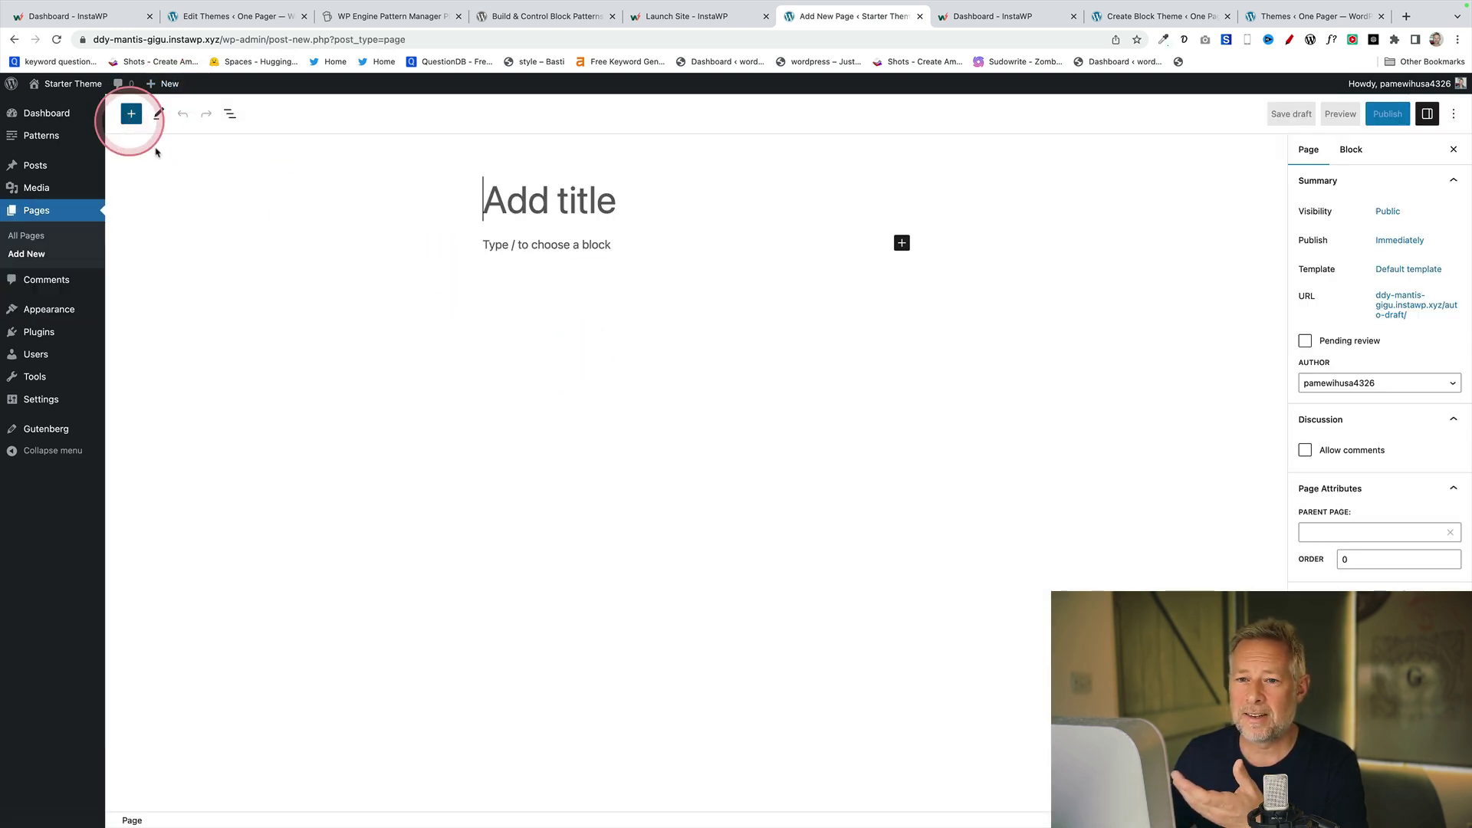
{"action": "left_click", "coordinate": [220, 207]}
{"action": "left_click", "coordinate": [206, 236]}
{"action": "left_click", "coordinate": [408, 309]}
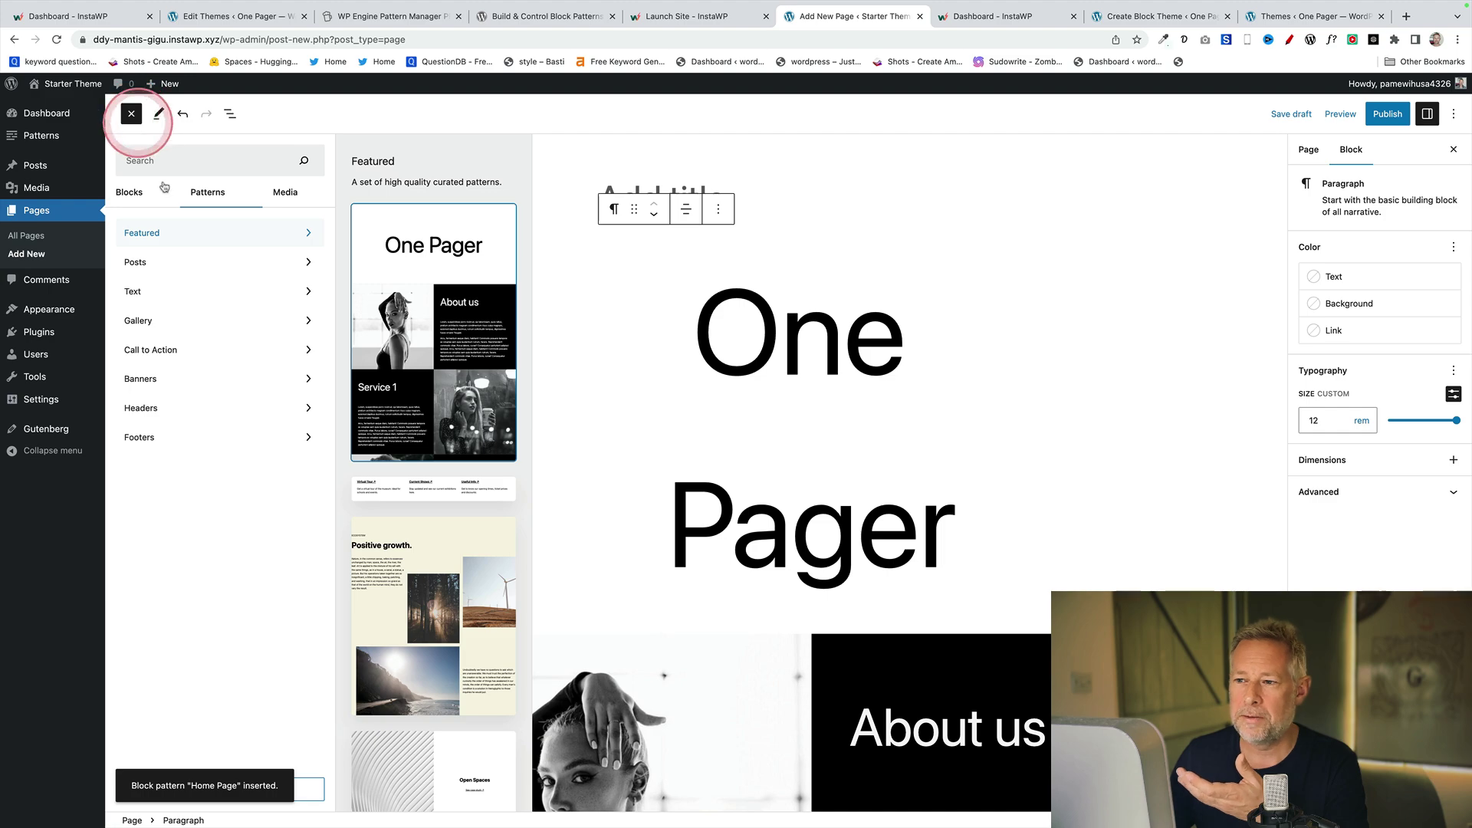
{"action": "left_click", "coordinate": [132, 114]}
{"action": "scroll", "coordinate": [529, 460], "scroll_direction": "down", "scroll_amount": 5}
{"action": "scroll", "coordinate": [531, 469], "scroll_direction": "down", "scroll_amount": 10}
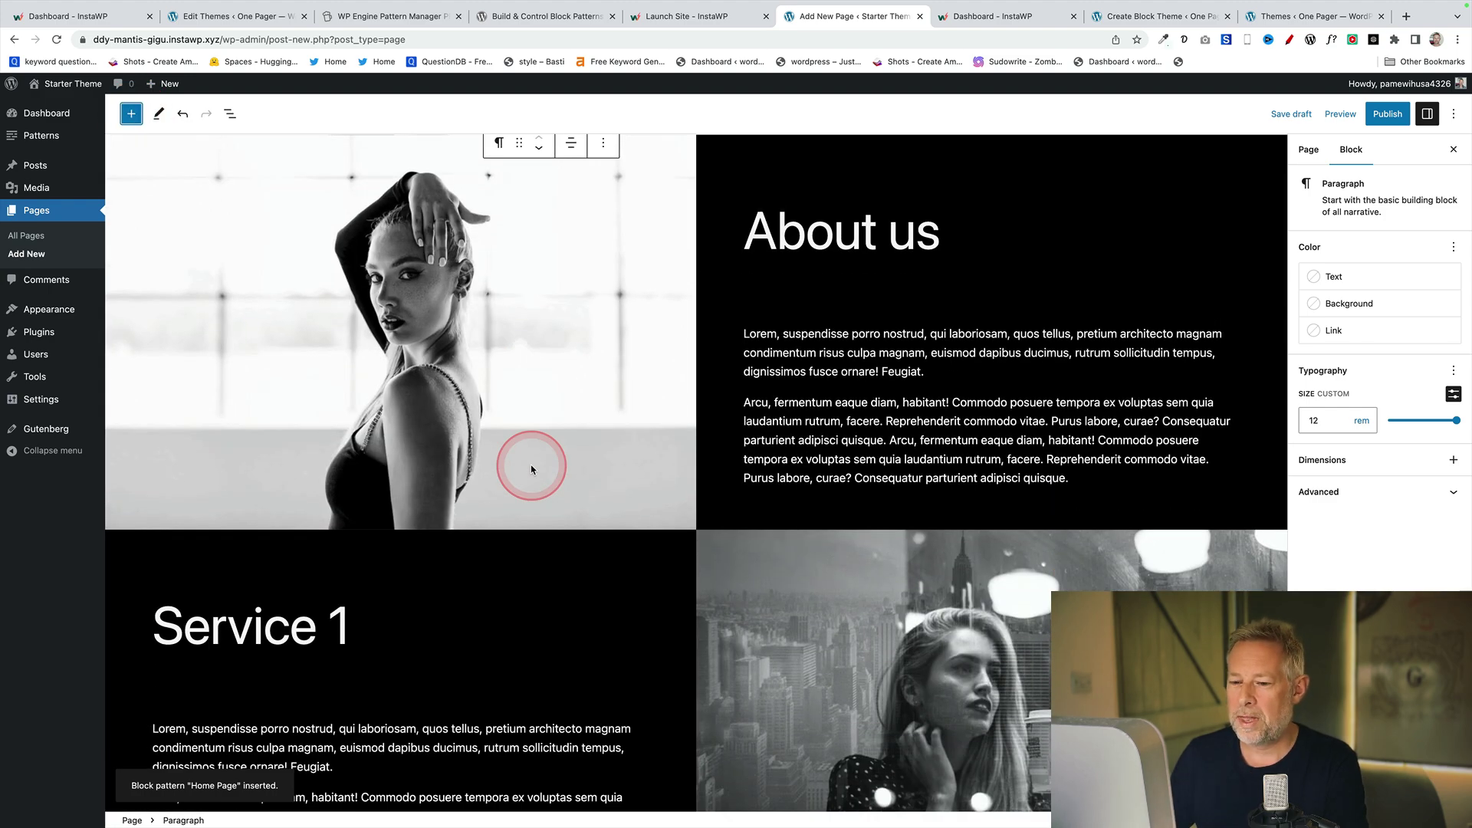
{"action": "scroll", "coordinate": [533, 469], "scroll_direction": "down", "scroll_amount": 10}
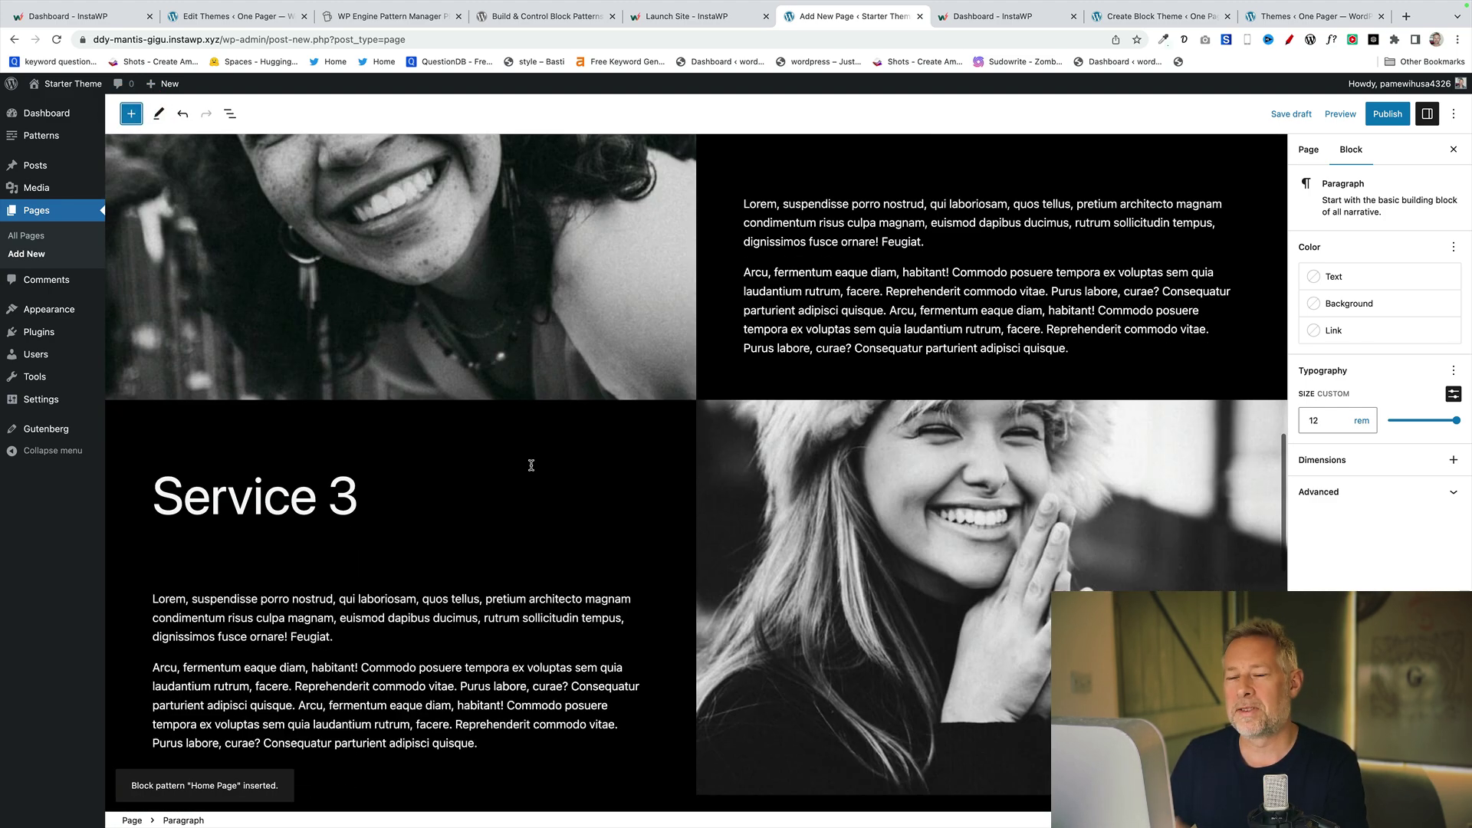
{"action": "scroll", "coordinate": [533, 470], "scroll_direction": "down", "scroll_amount": 12}
{"action": "scroll", "coordinate": [532, 465], "scroll_direction": "up", "scroll_amount": 18}
{"action": "scroll", "coordinate": [531, 465], "scroll_direction": "up", "scroll_amount": 20}
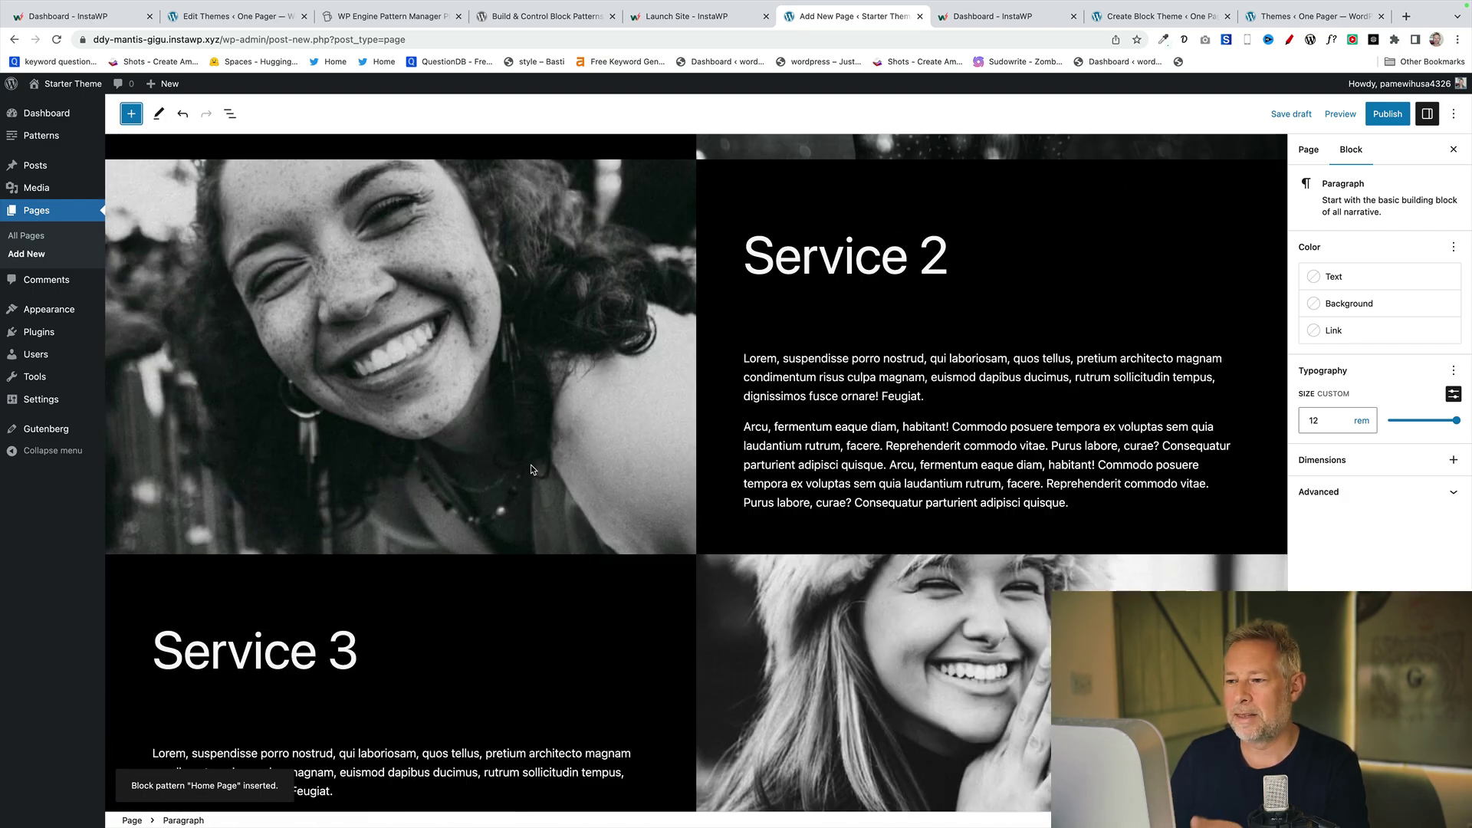